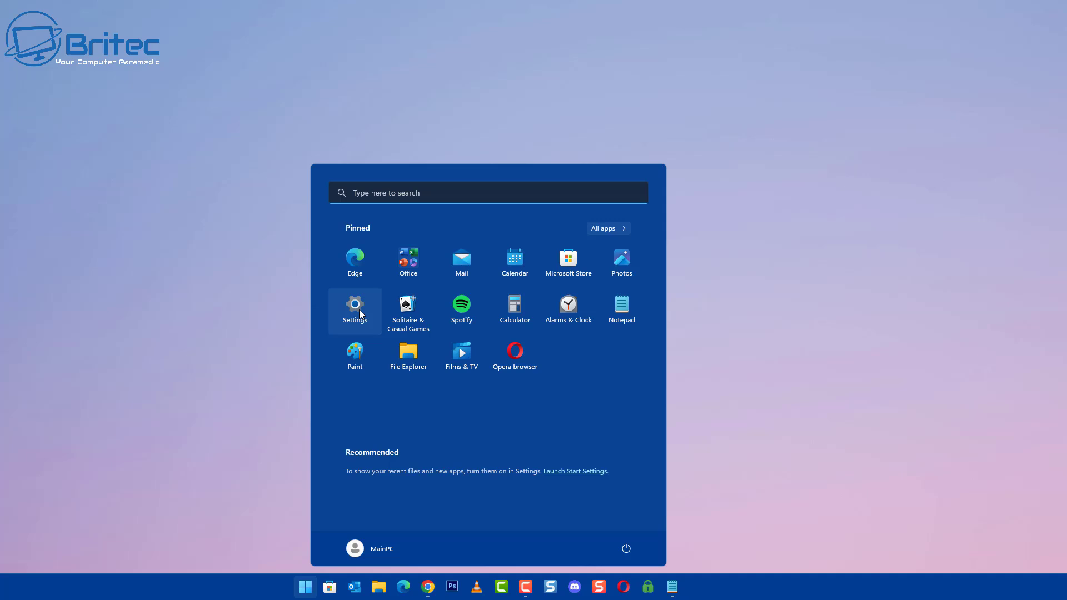
Open the Ethernet connection details in Windows Settings and check the adapter's physical (MAC) address.
left_click(358, 312)
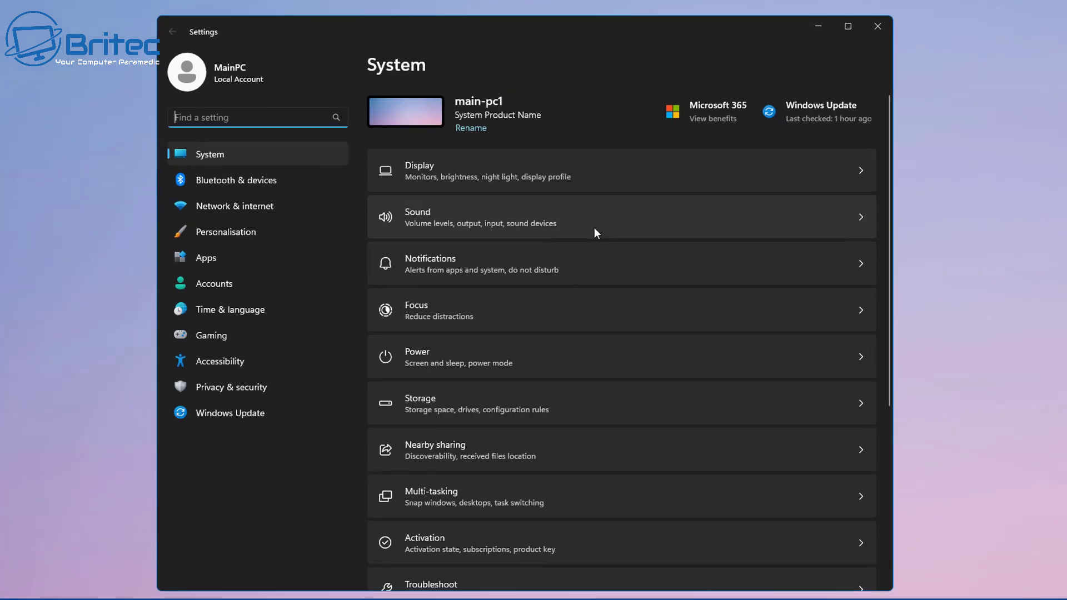
left_click(211, 208)
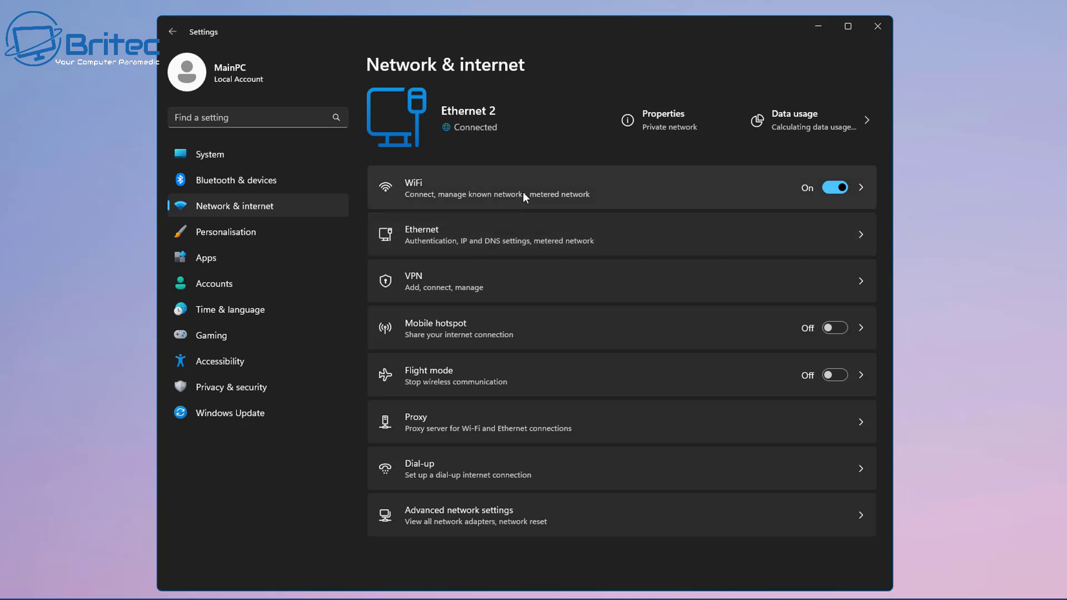
left_click(515, 234)
scroll(607, 487, "down", 2)
left_click_drag(626, 502, 535, 505)
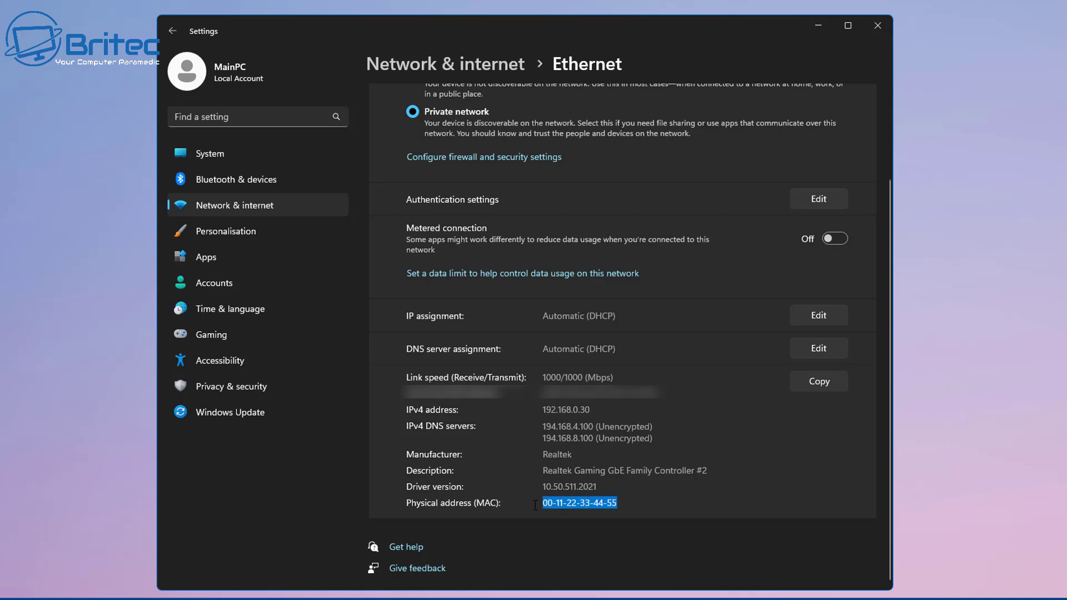
left_click(538, 506)
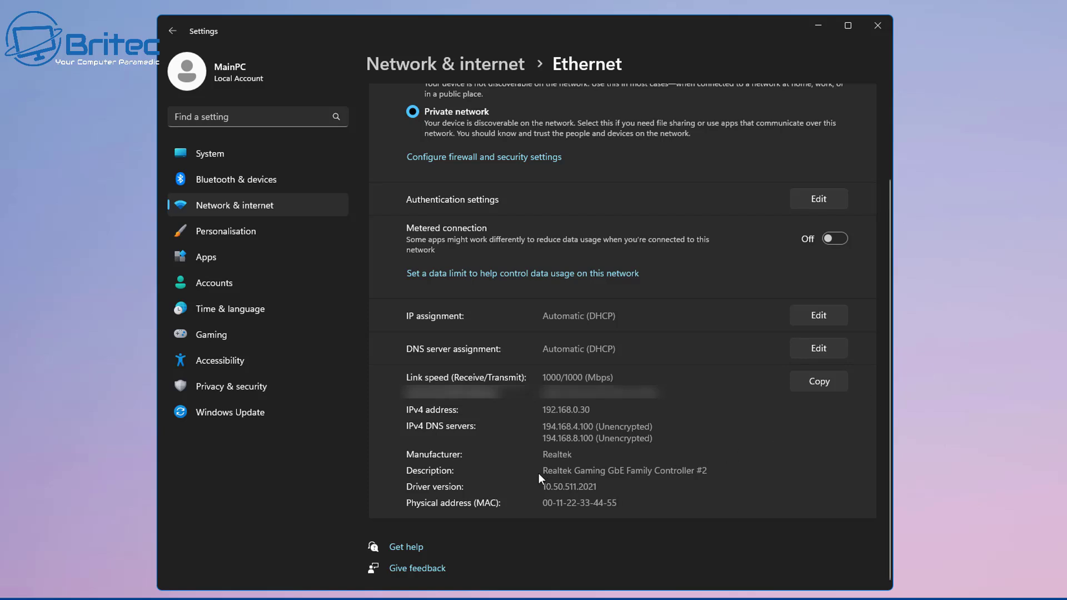
Check the Ethernet adapter's description in the connection details, then close Settings.
left_click_drag(542, 470, 711, 468)
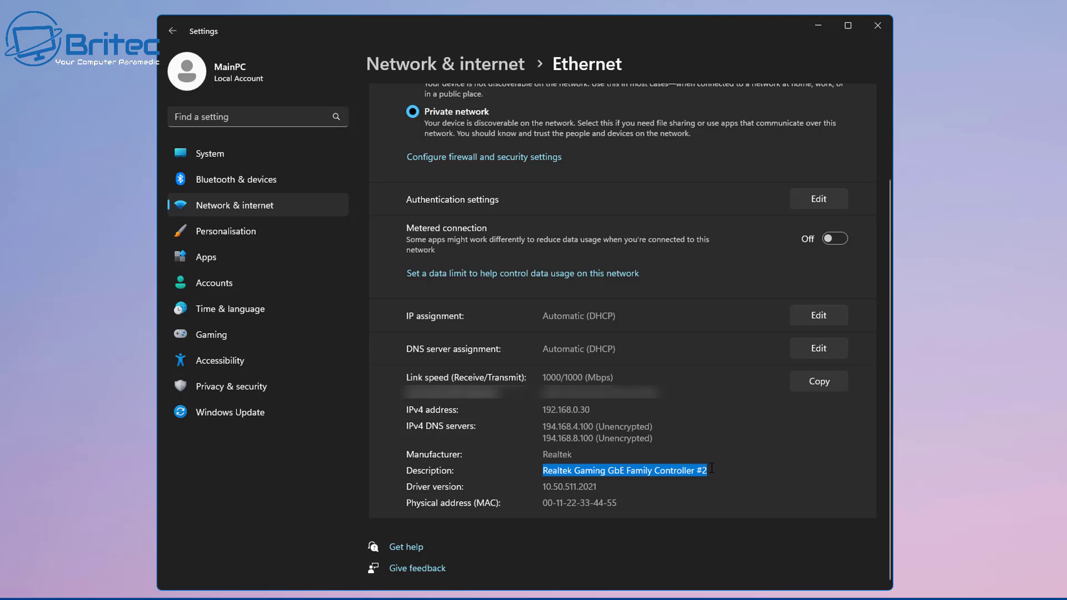
left_click(764, 481)
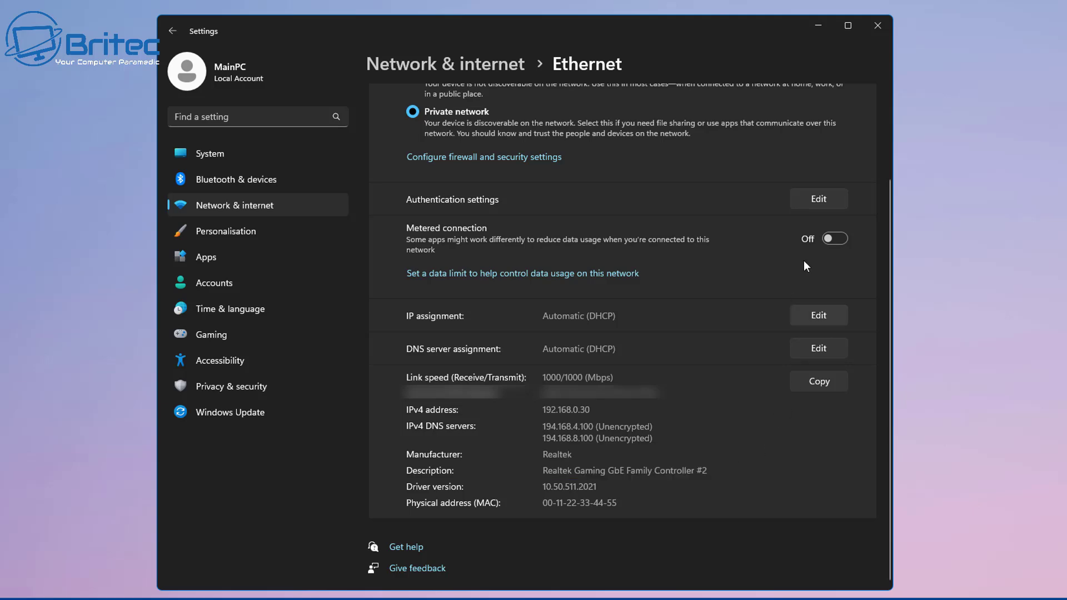
left_click(878, 26)
Open Device Manager and show the properties of the Realtek Gaming GbE Family Controller #2 network adapter.
right_click(325, 585)
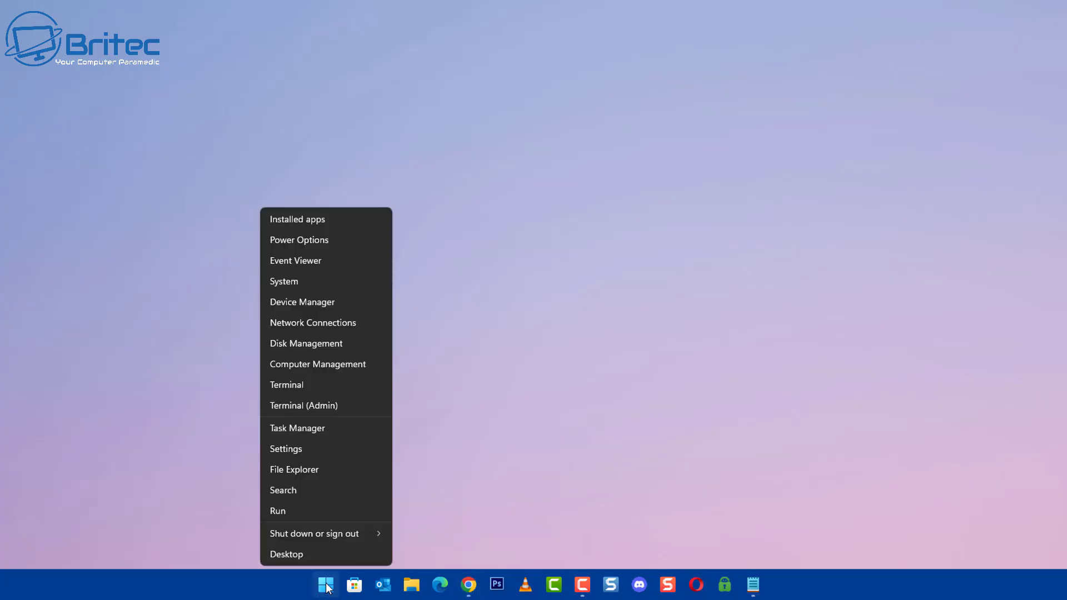
left_click(325, 305)
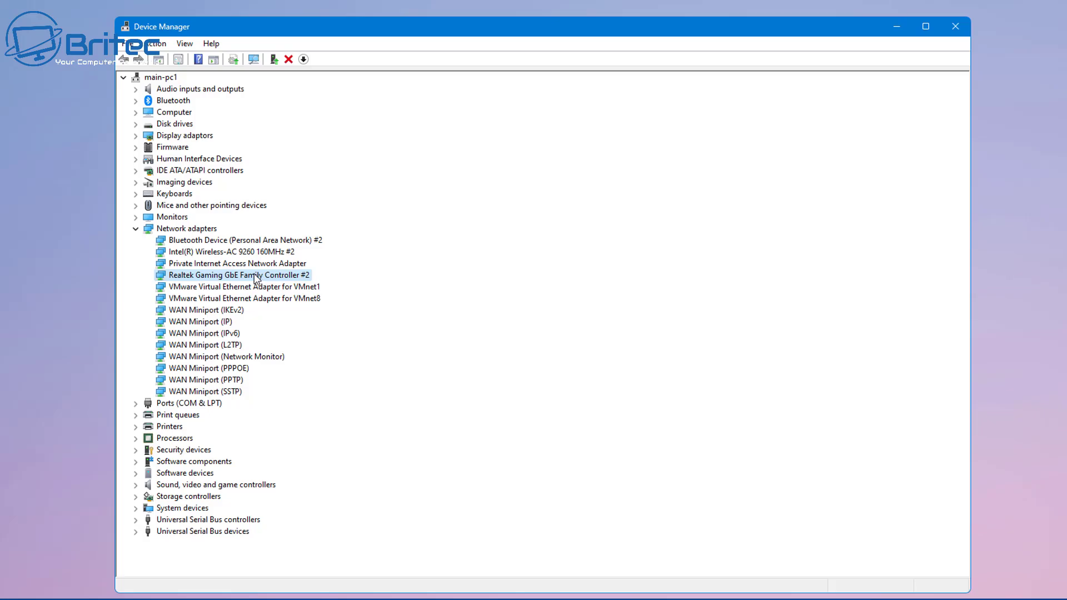
right_click(256, 276)
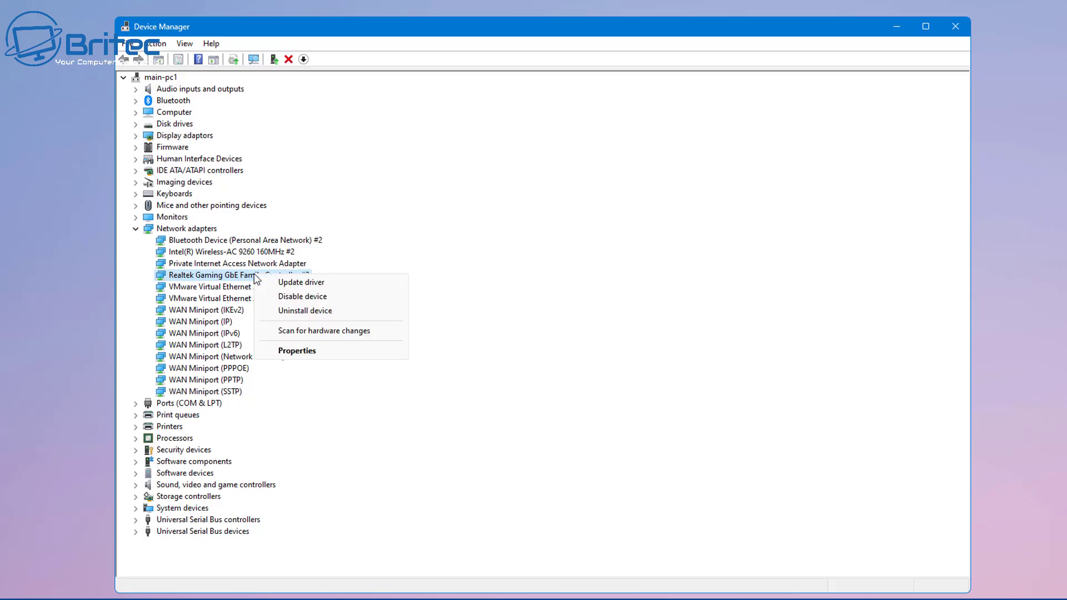
left_click(297, 351)
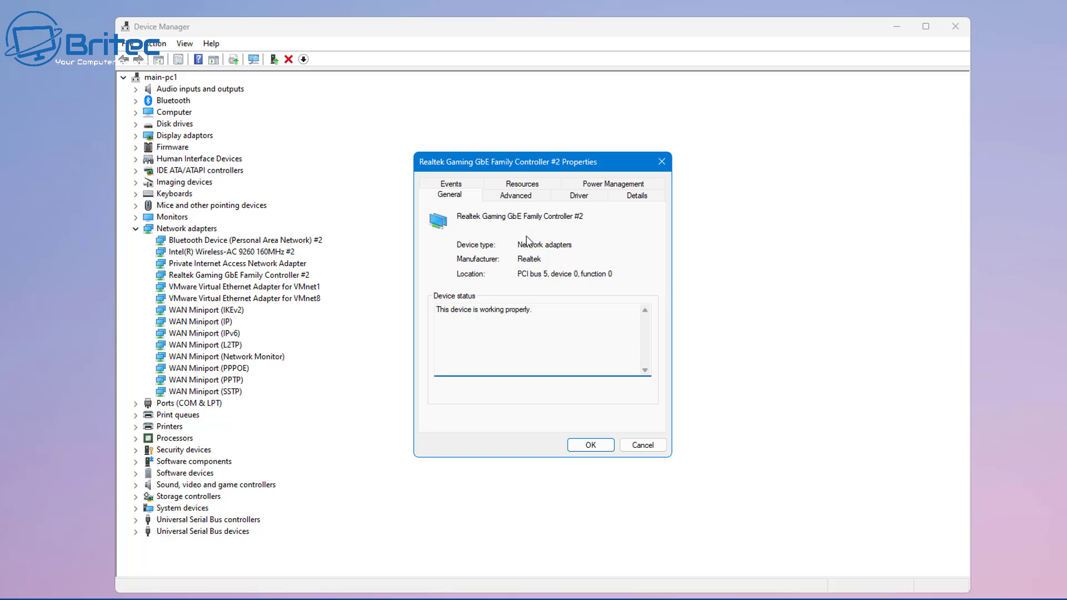
Inspect the Network Address value in the Realtek adapter's advanced properties and close the dialog without saving.
left_click(516, 197)
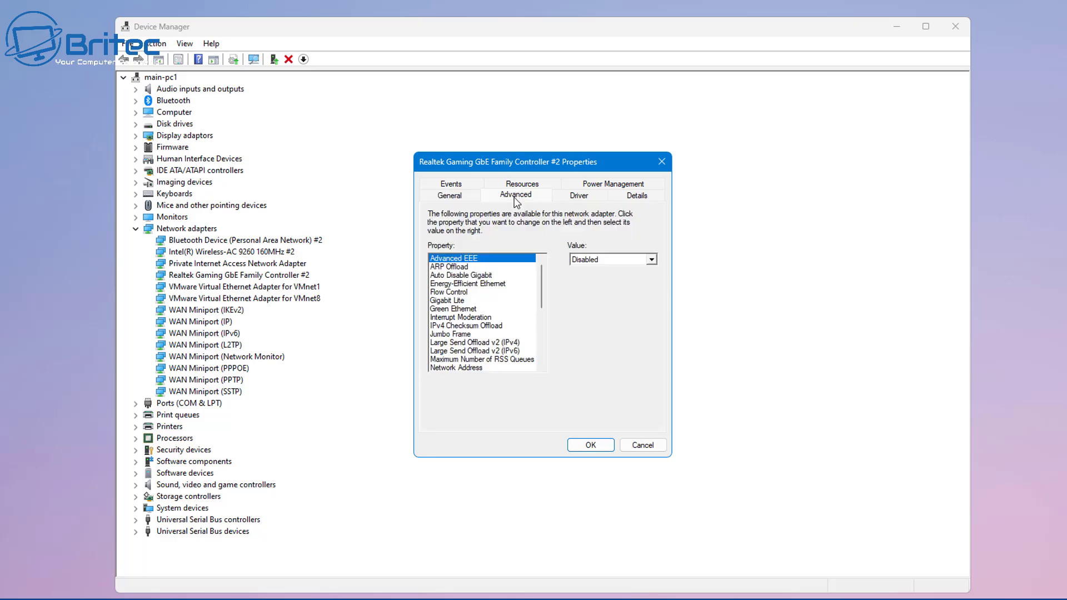
mouse_move(543, 282)
left_mouse_down()
mouse_move(539, 355)
mouse_move(540, 293)
left_mouse_up()
left_click(458, 317)
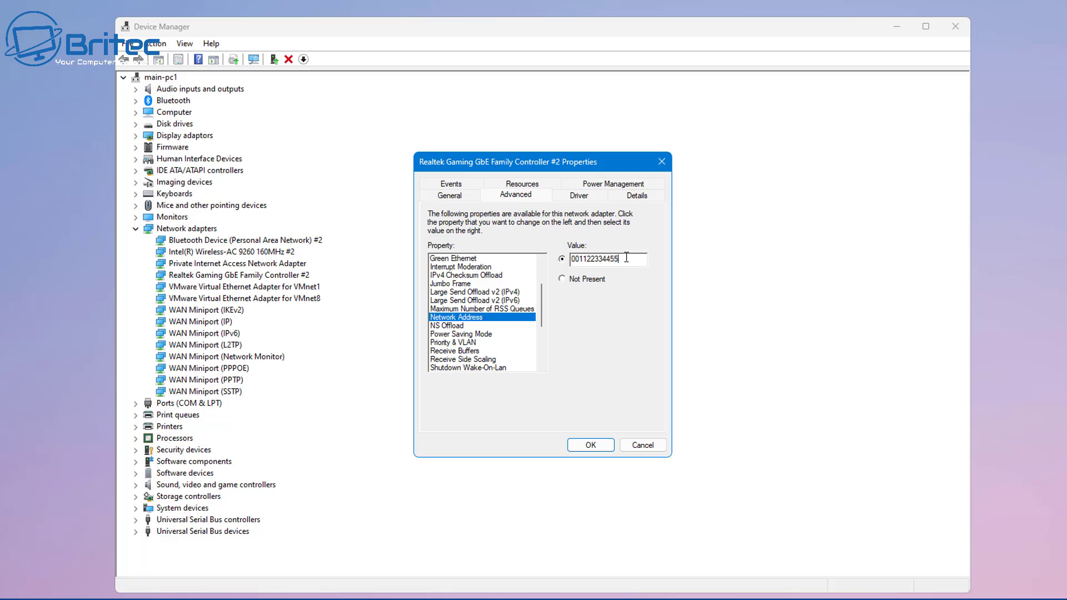
left_click_drag(626, 257, 561, 259)
left_click(622, 260)
left_click(621, 445)
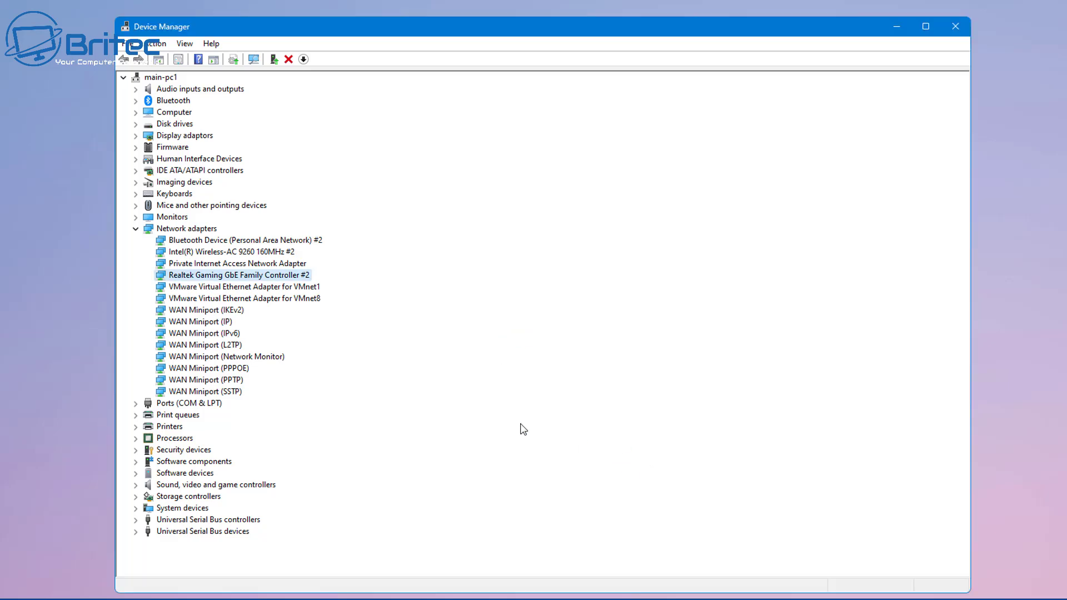
Look for a Network Address property in the Intel Wireless-AC 9260 adapter's advanced properties, then cancel and close Device Manager.
left_click(221, 255)
right_click(222, 254)
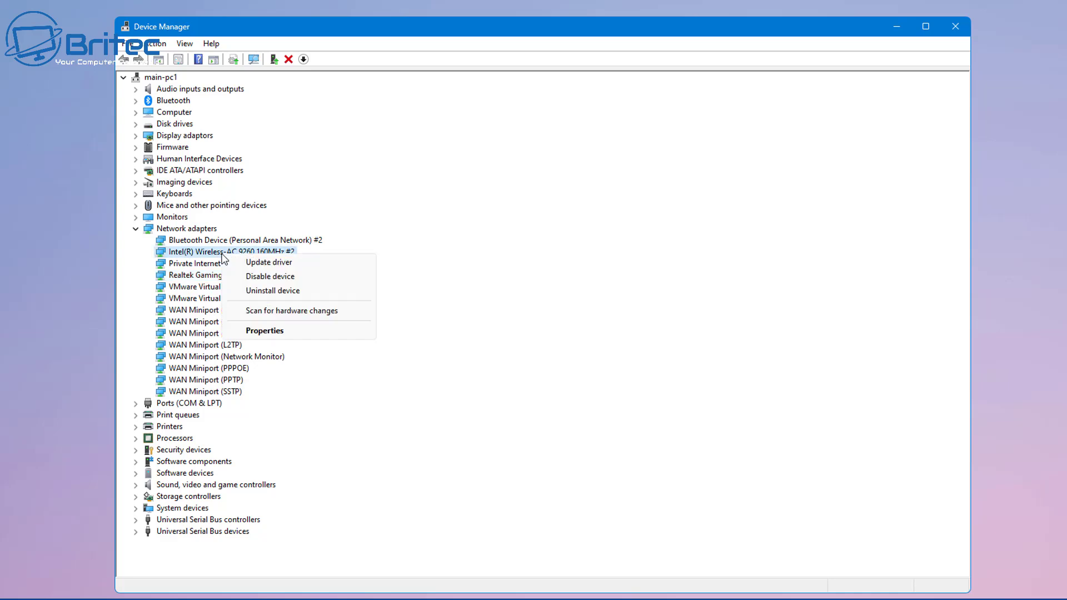
left_click(264, 331)
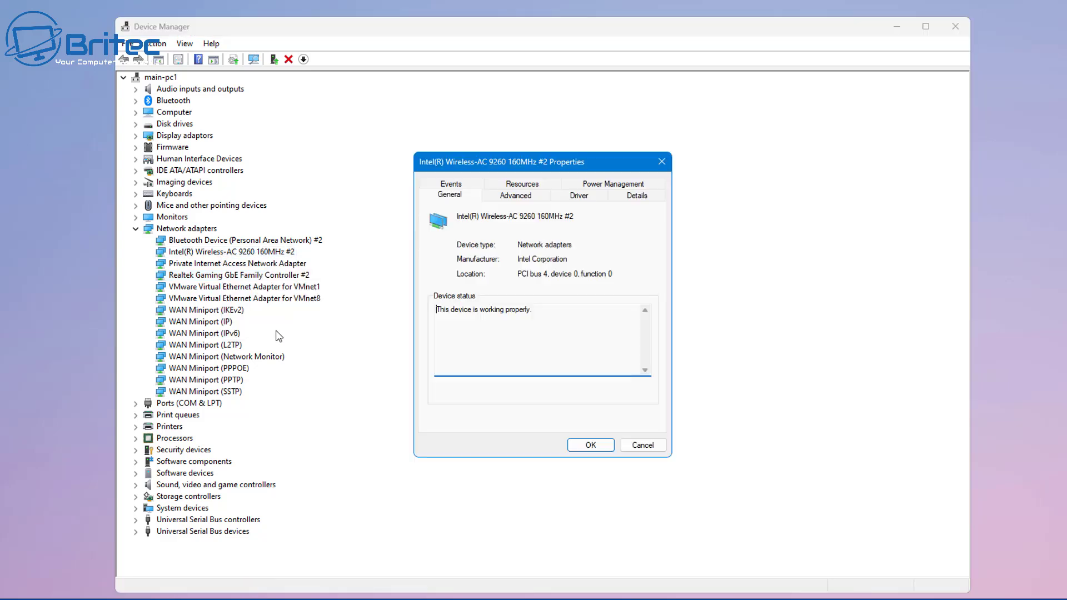
left_click(522, 199)
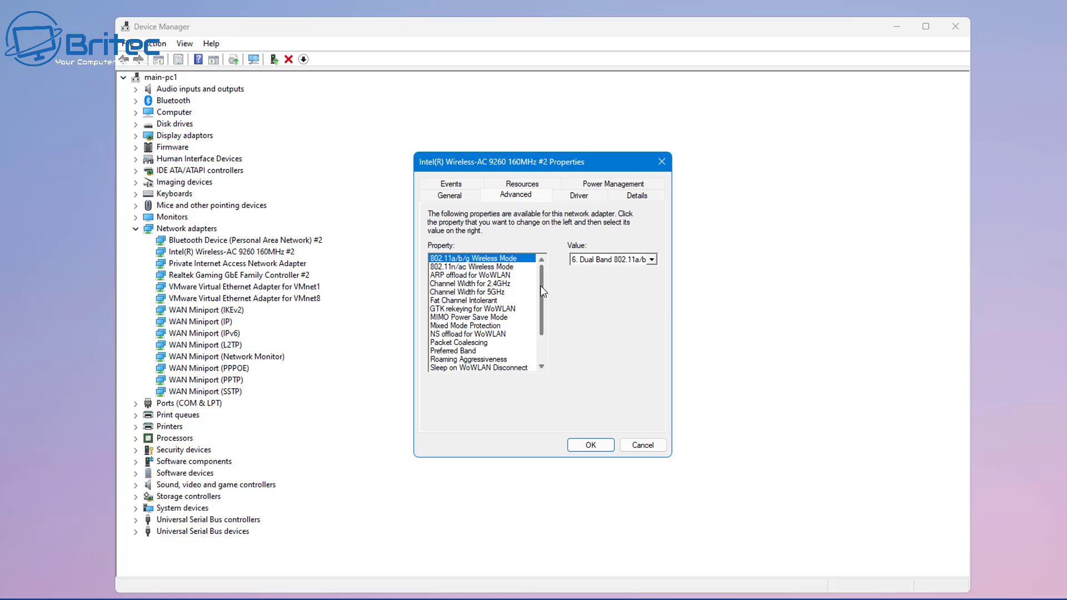
mouse_move(540, 288)
left_mouse_down()
mouse_move(540, 322)
mouse_move(542, 281)
left_mouse_up()
scroll(532, 329, "down", 2)
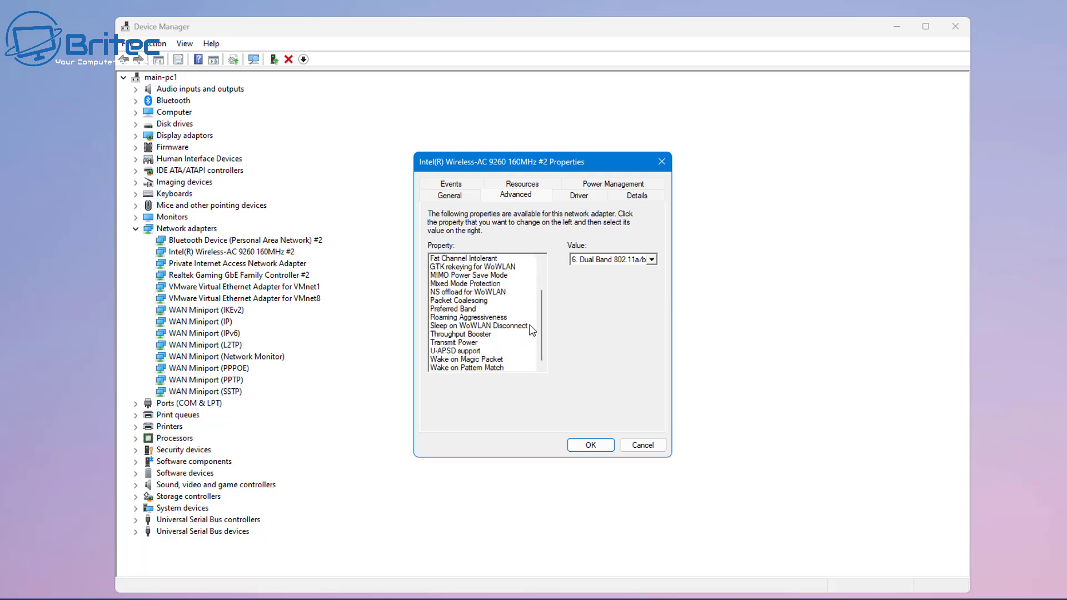
left_click(639, 445)
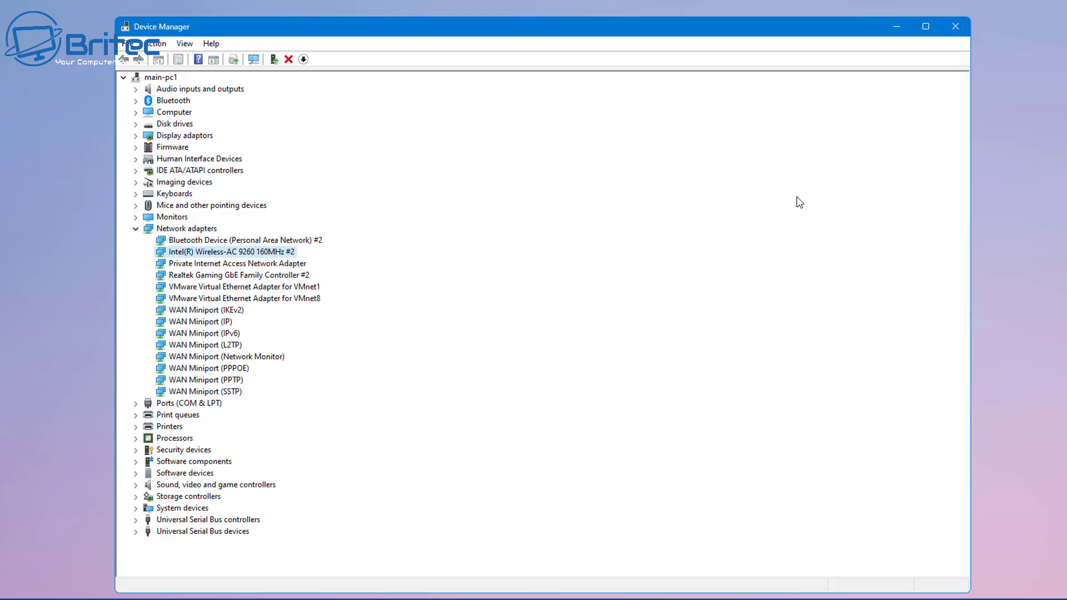
left_click(954, 32)
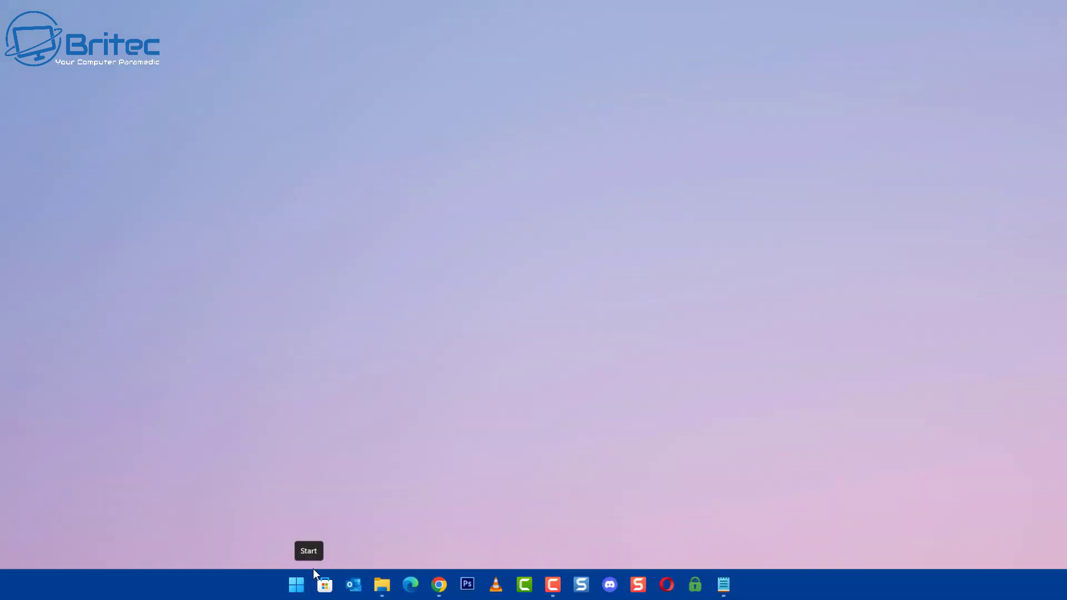
Open the WiFi hardware properties under Network & internet in Windows Settings.
left_click(296, 583)
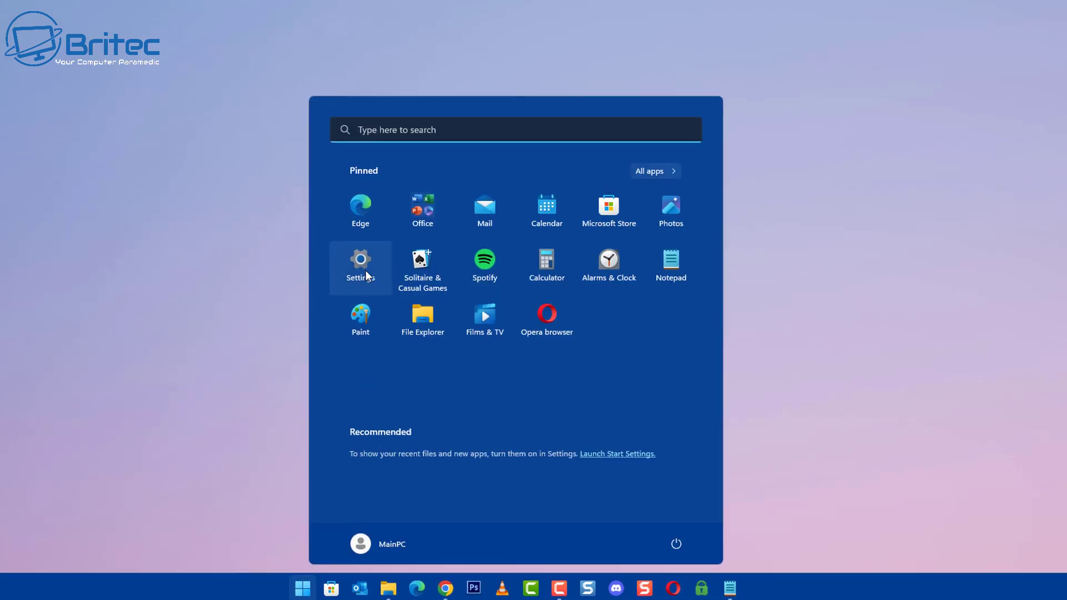
left_click(406, 286)
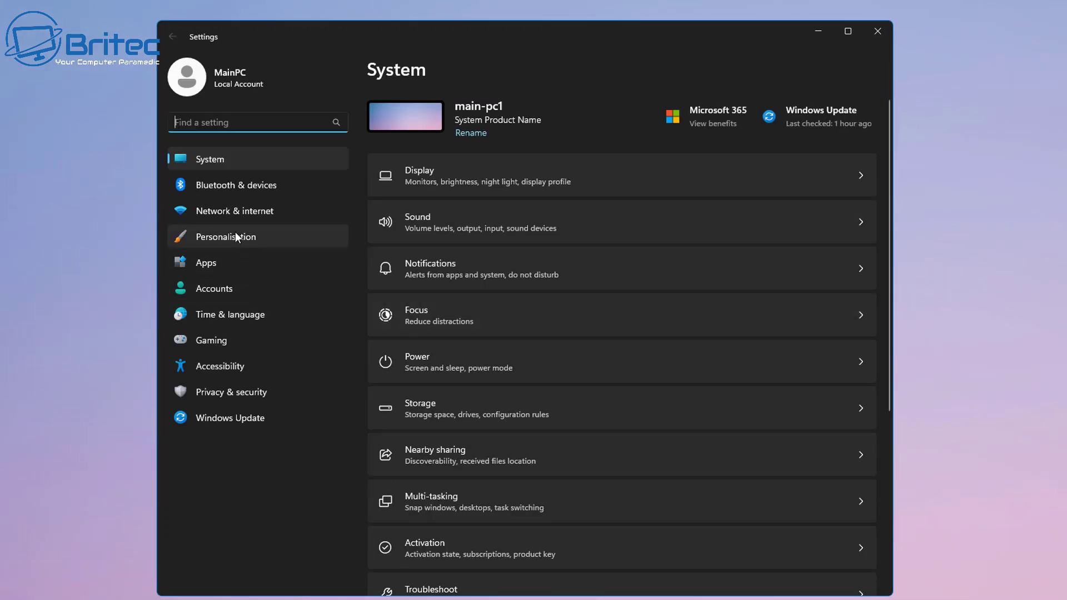
left_click(235, 210)
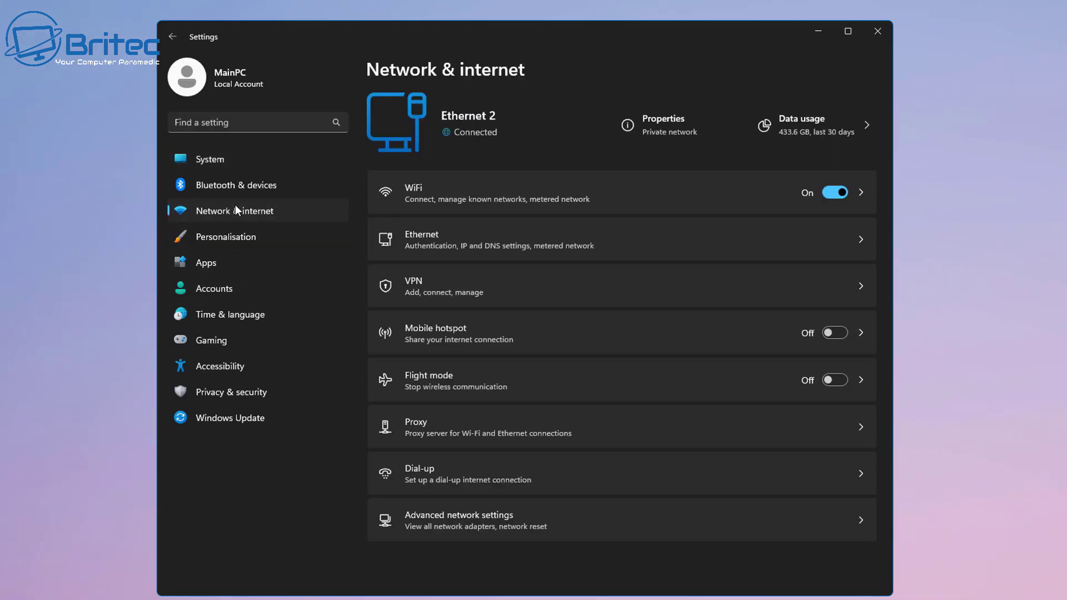
left_click(470, 192)
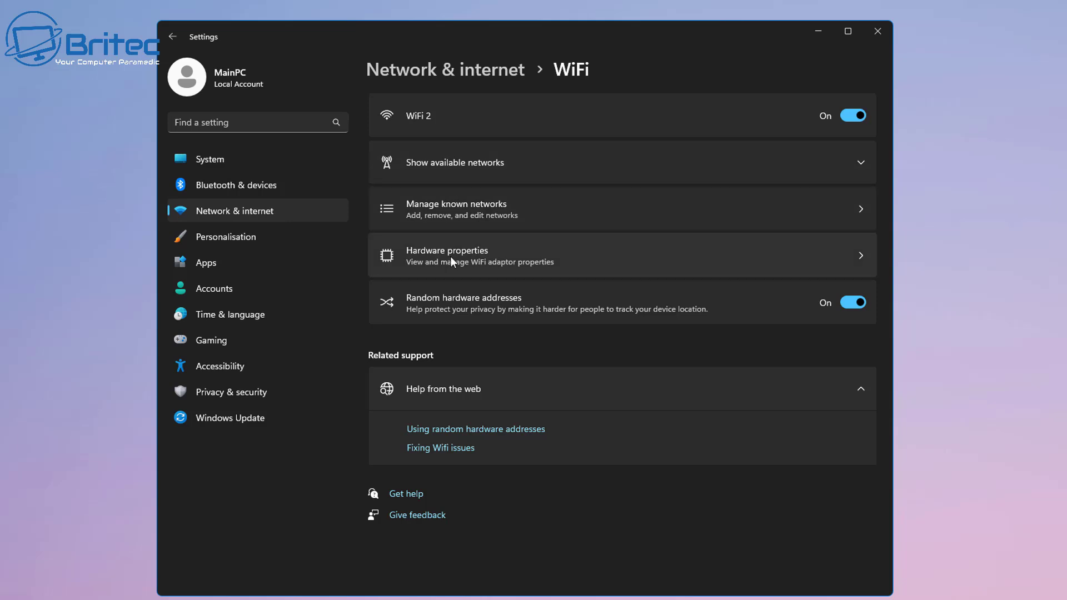
left_click(498, 255)
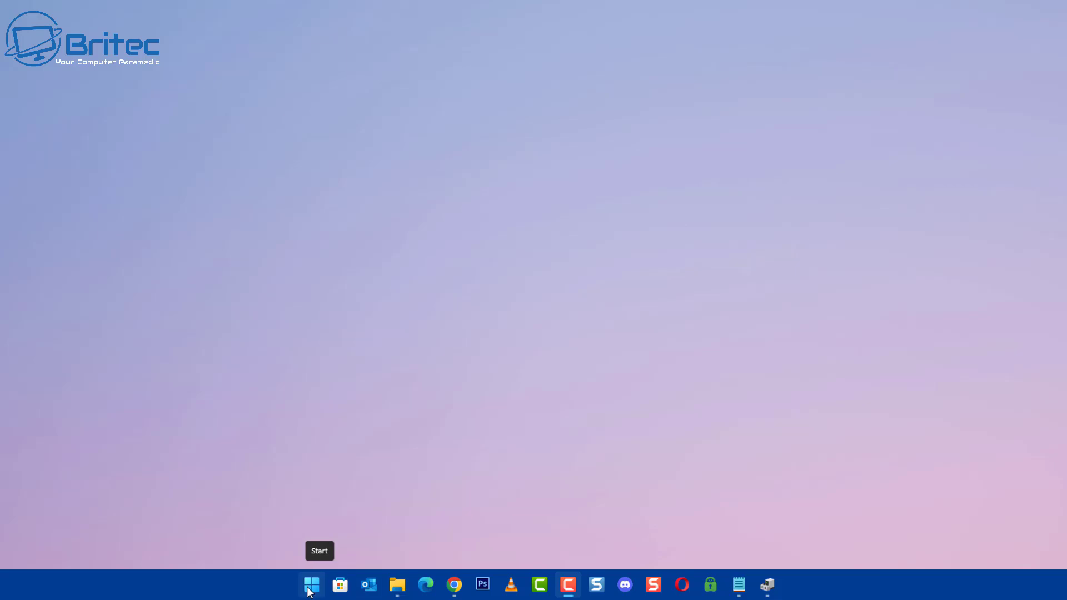
Search the Start menu for cmd and open Command Prompt.
left_click(311, 585)
left_click(399, 123)
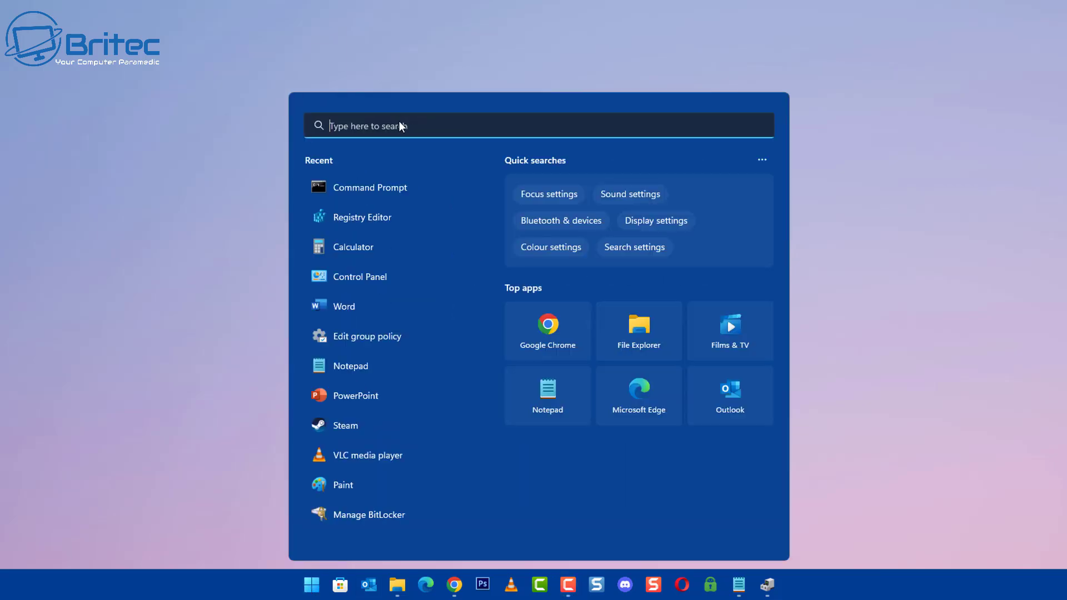
type("cmd")
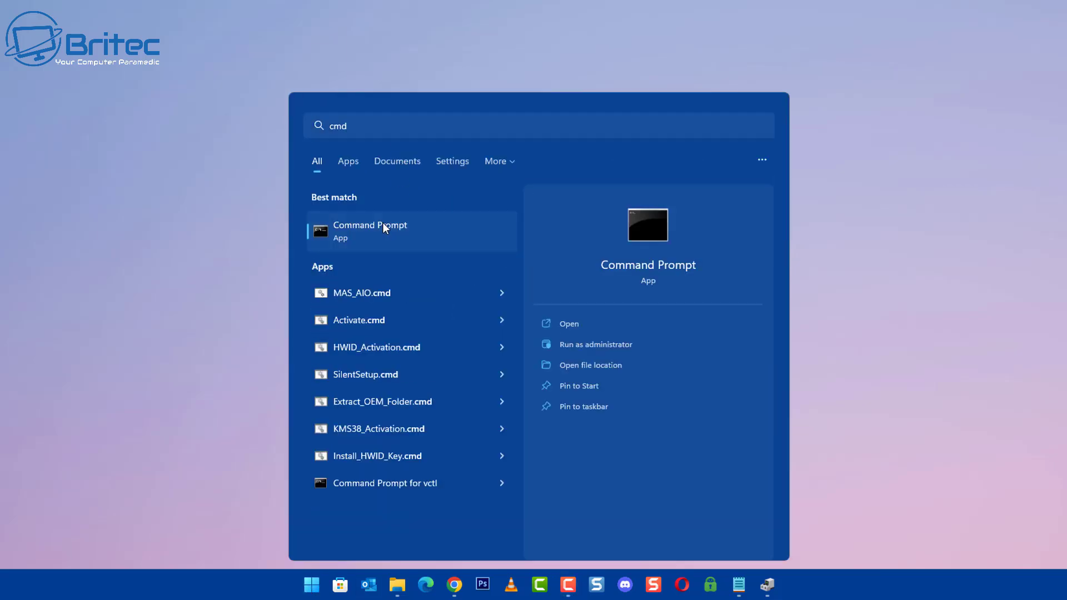
left_click(383, 227)
Run getmac and copy the first segment of the transport name's ID for the adapter ending in 05-BE.
type("get")
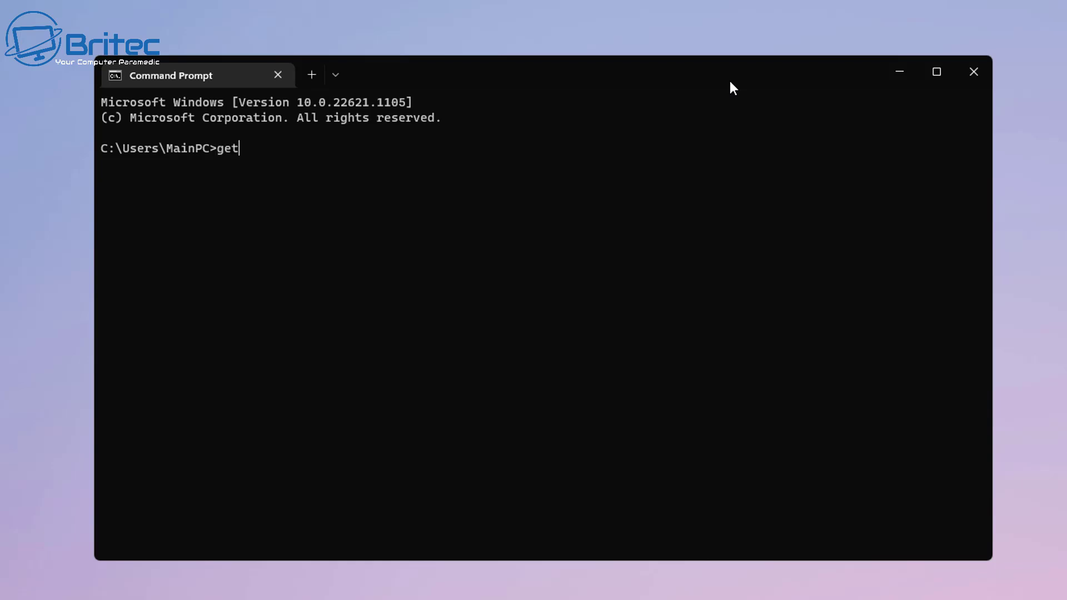
type("mac")
key("Return")
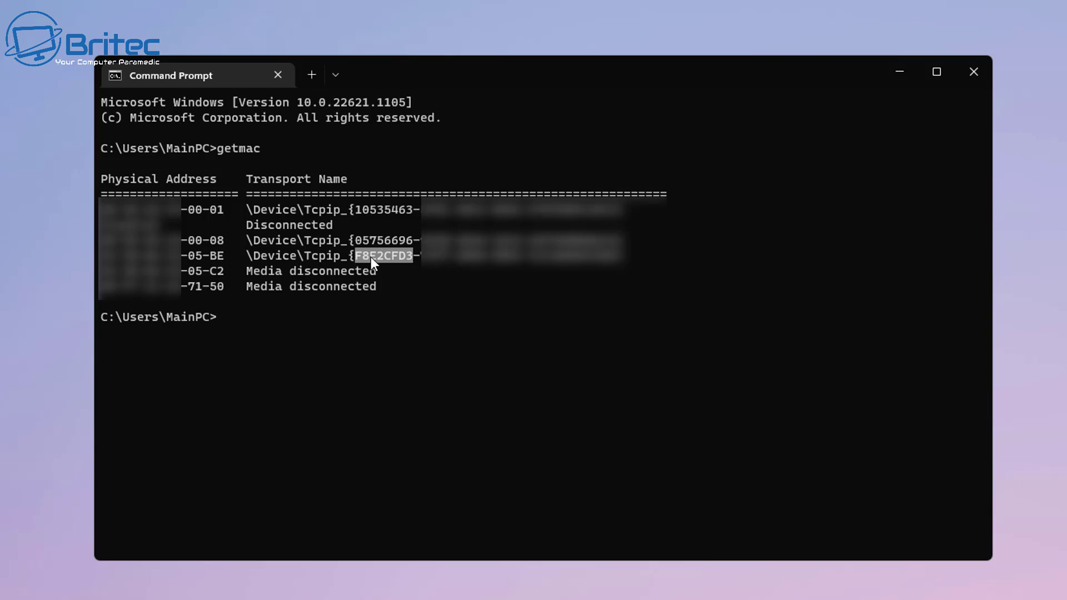
key("ctrl+c")
key("ctrl+c")
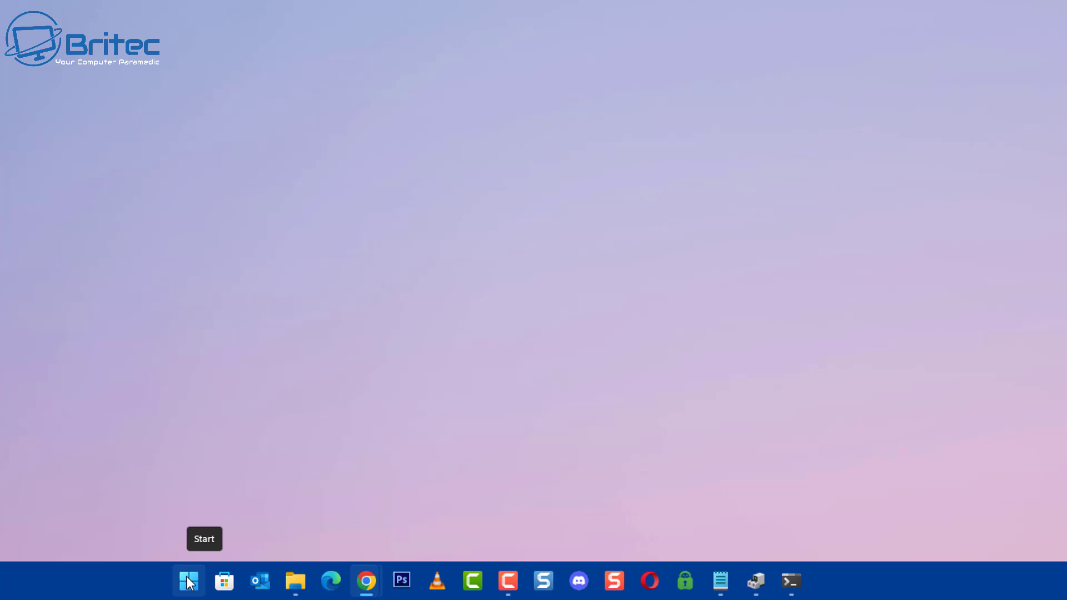
Search the Start menu for regedit and open Registry Editor.
left_click(189, 581)
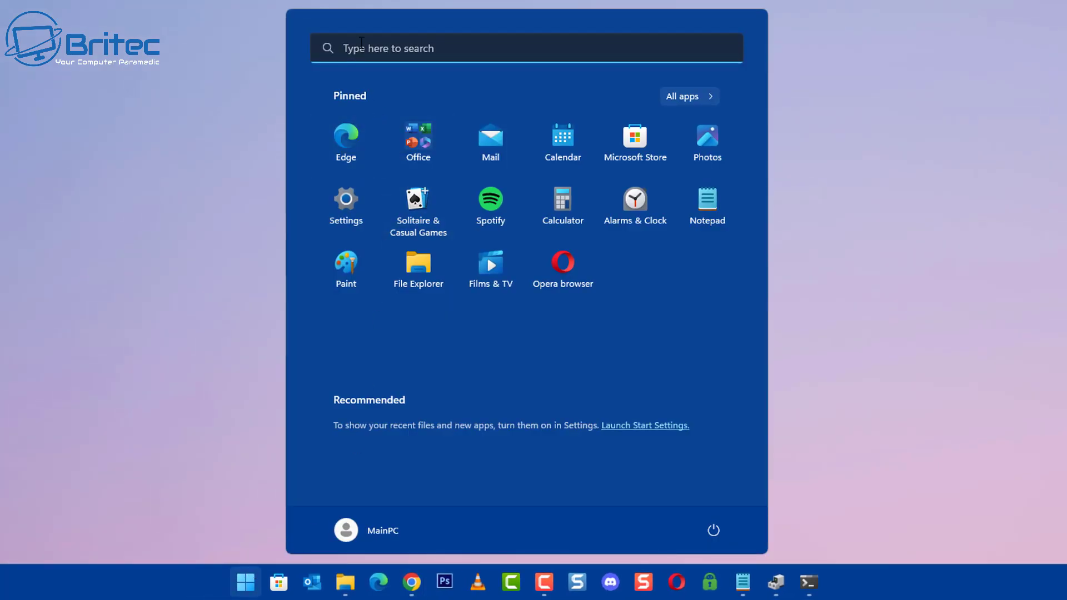
left_click(361, 44)
type("regedit")
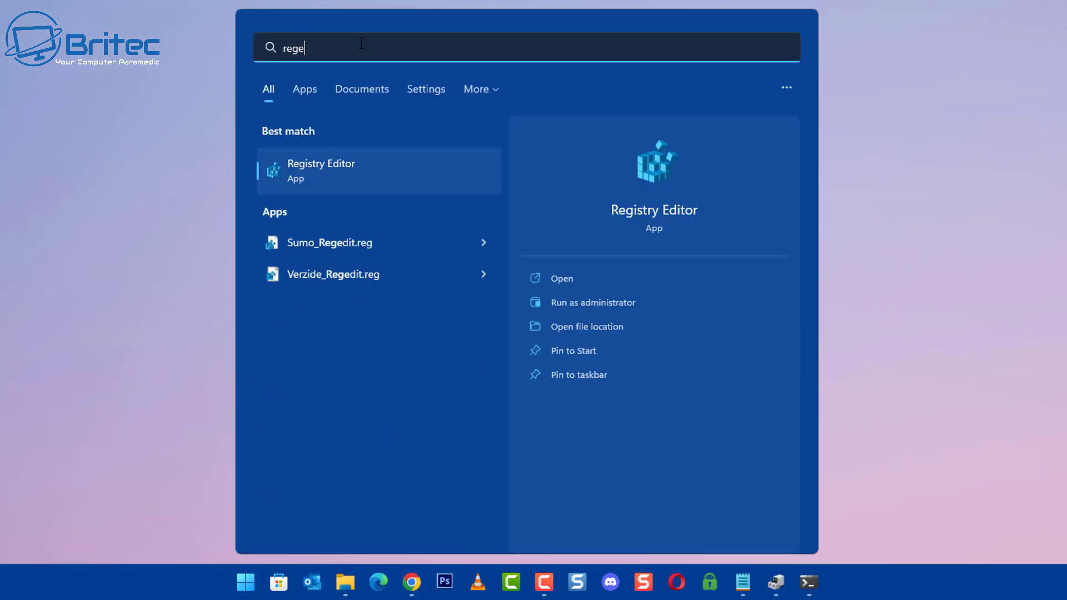
left_click(342, 161)
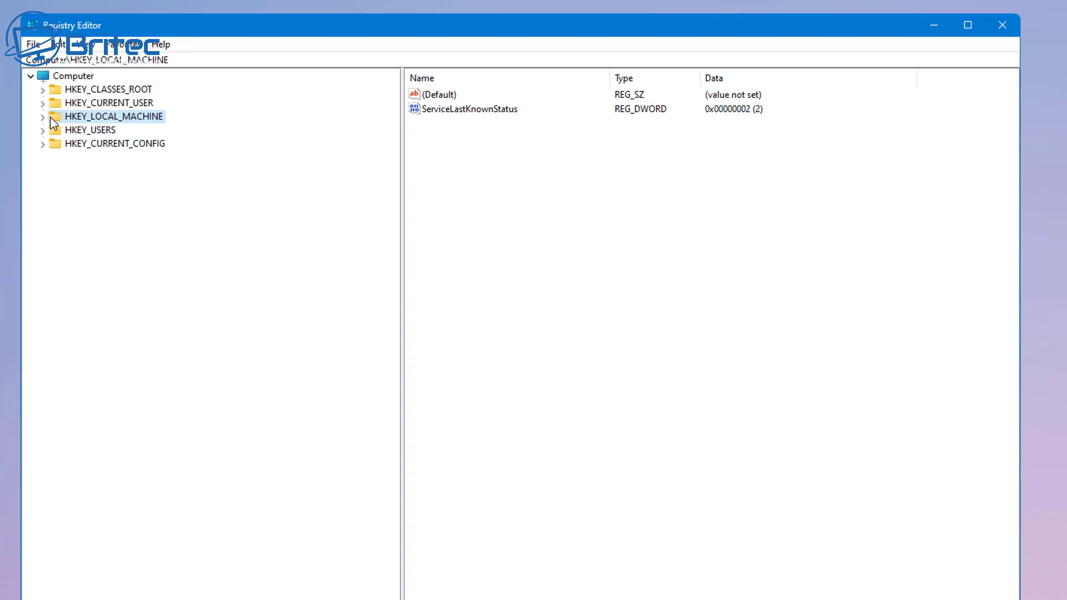
Expand the registry tree to HKEY_LOCAL_MACHINE\SYSTEM\CurrentControlSet\Control\Class and list the Class key's subkeys.
left_click(43, 117)
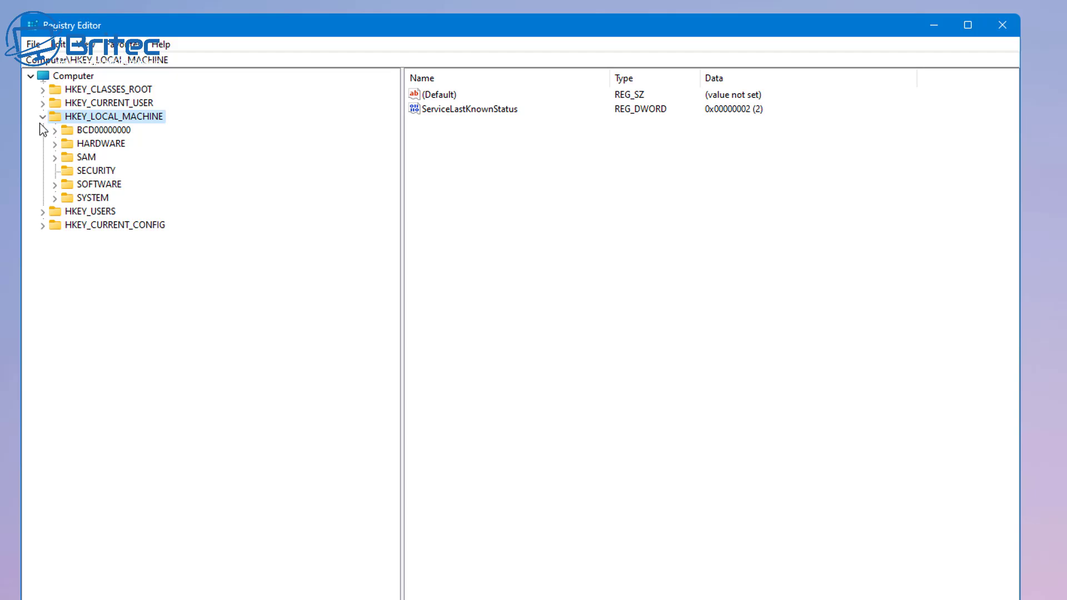
left_click(92, 198)
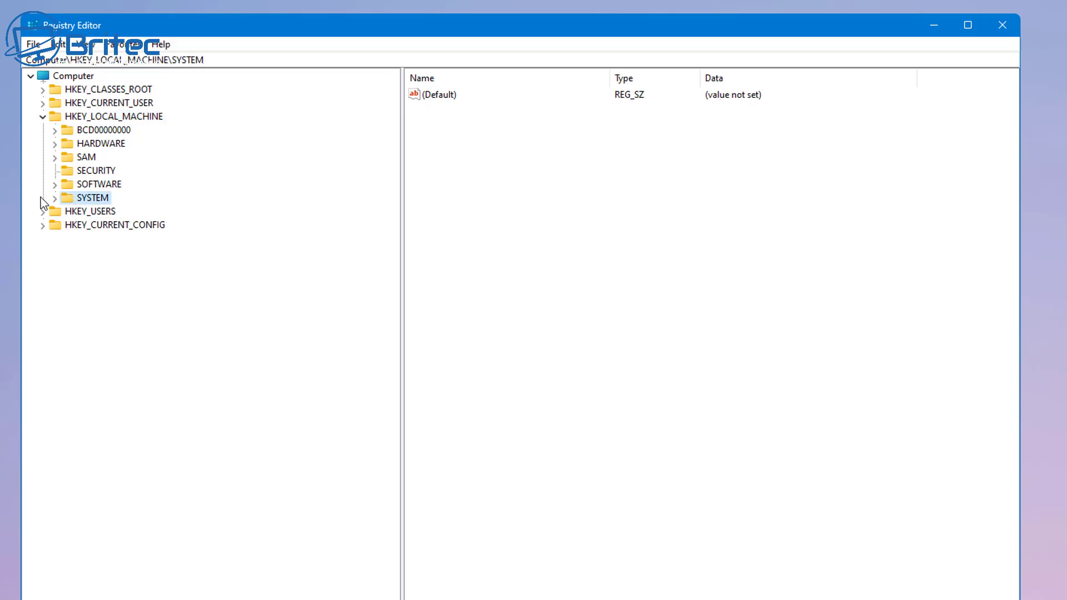
left_click(53, 199)
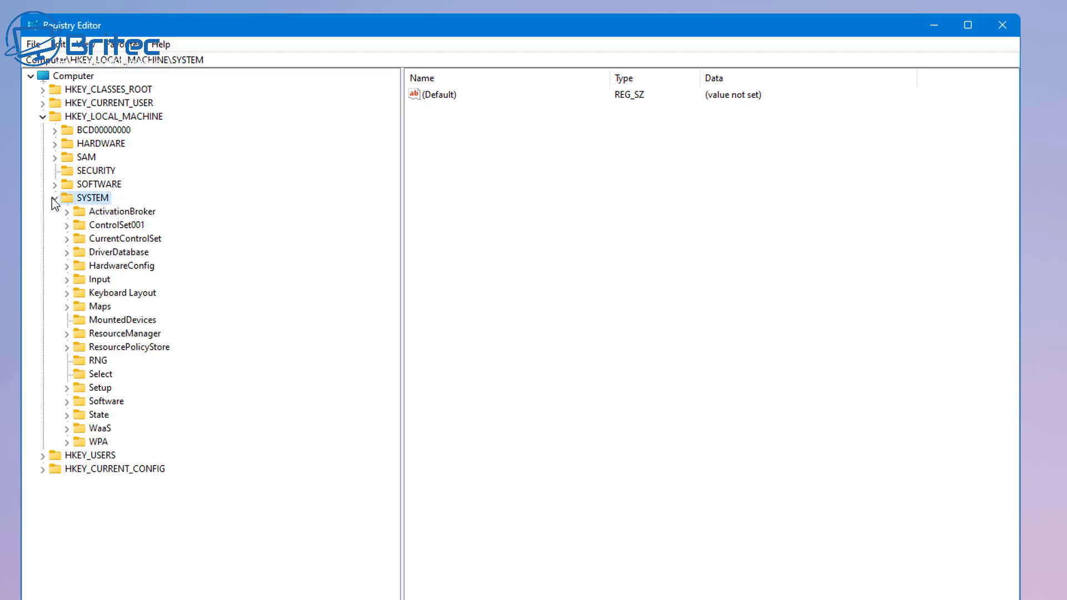
left_click(72, 239)
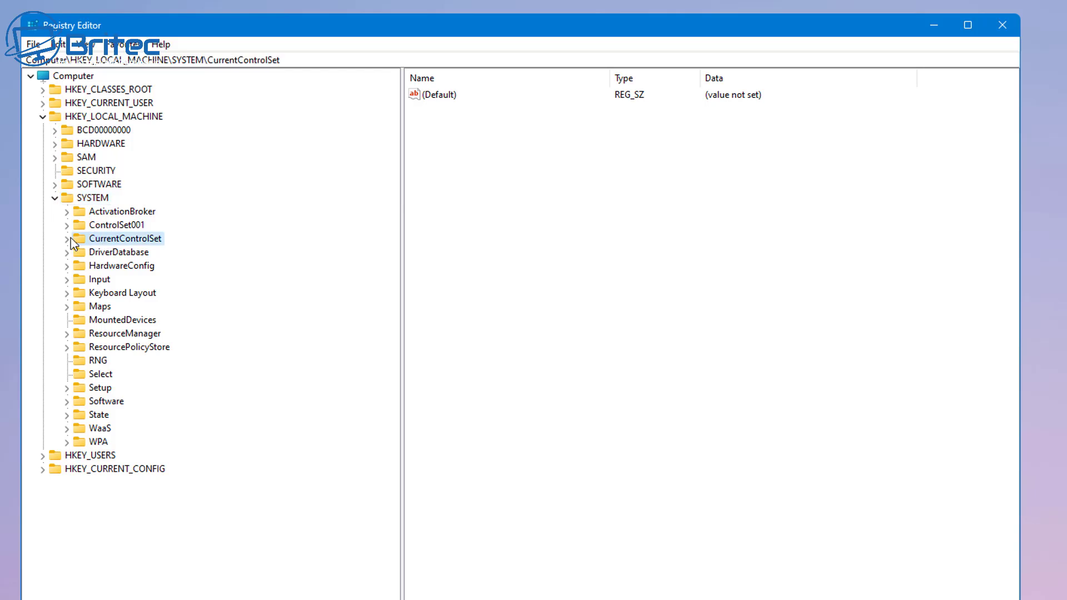
left_click(66, 239)
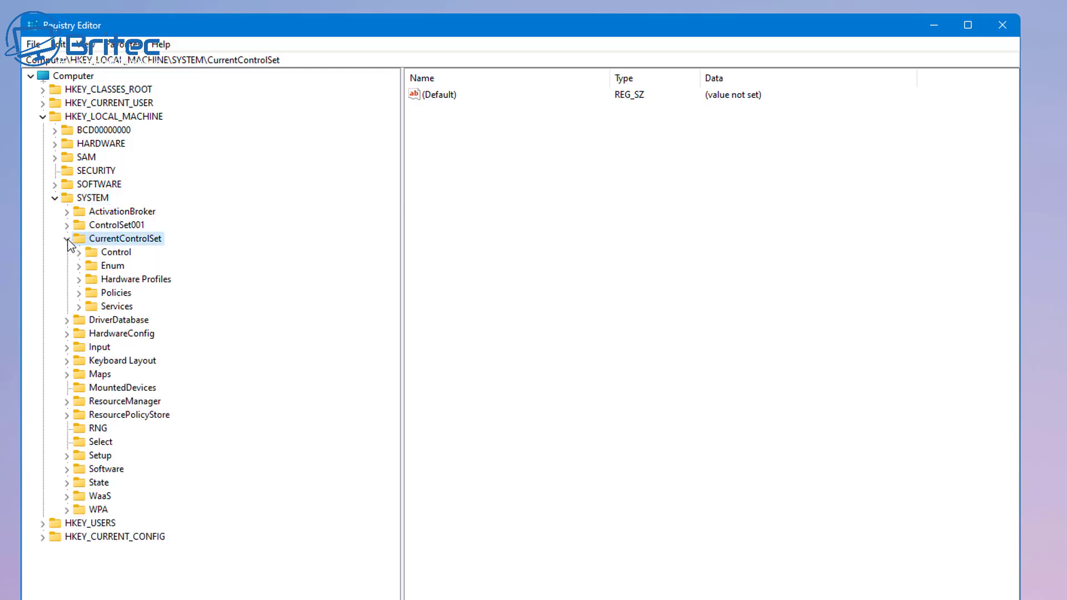
left_click(115, 252)
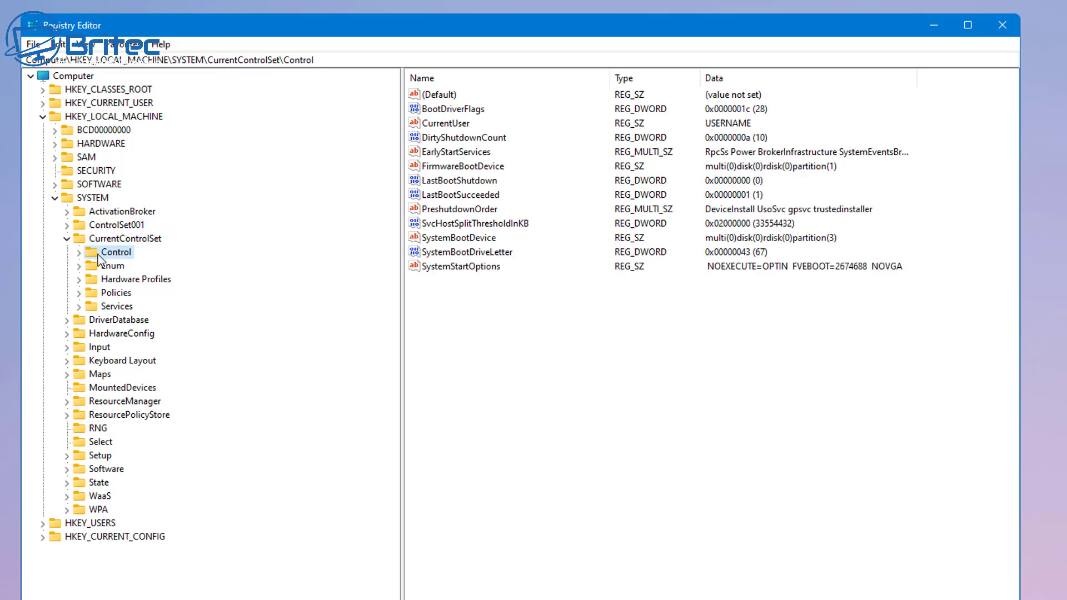
left_click(78, 252)
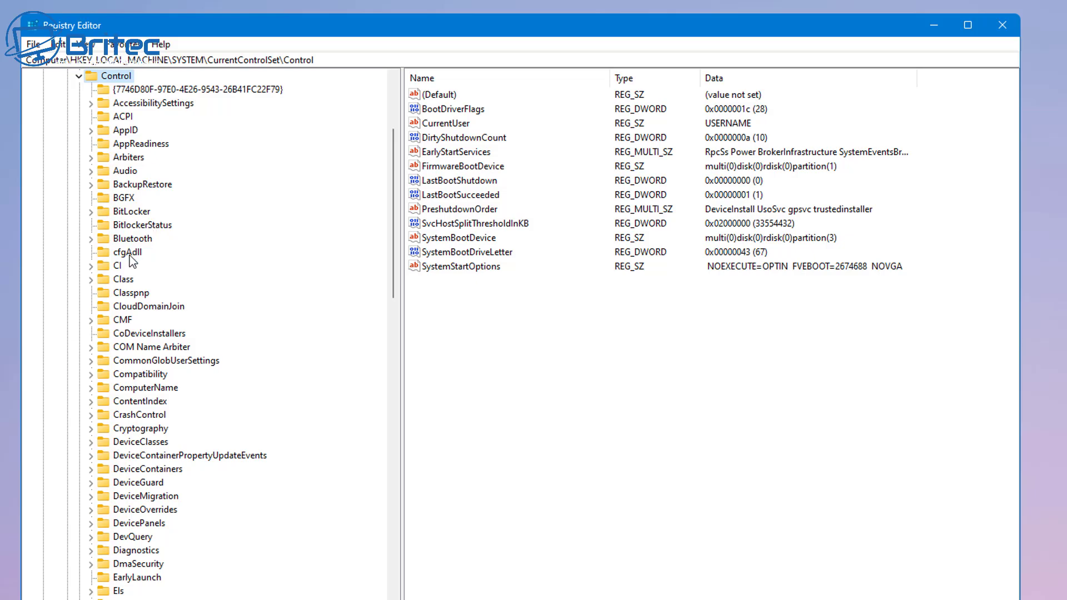
left_click(120, 280)
scroll(122, 283, "down", 4)
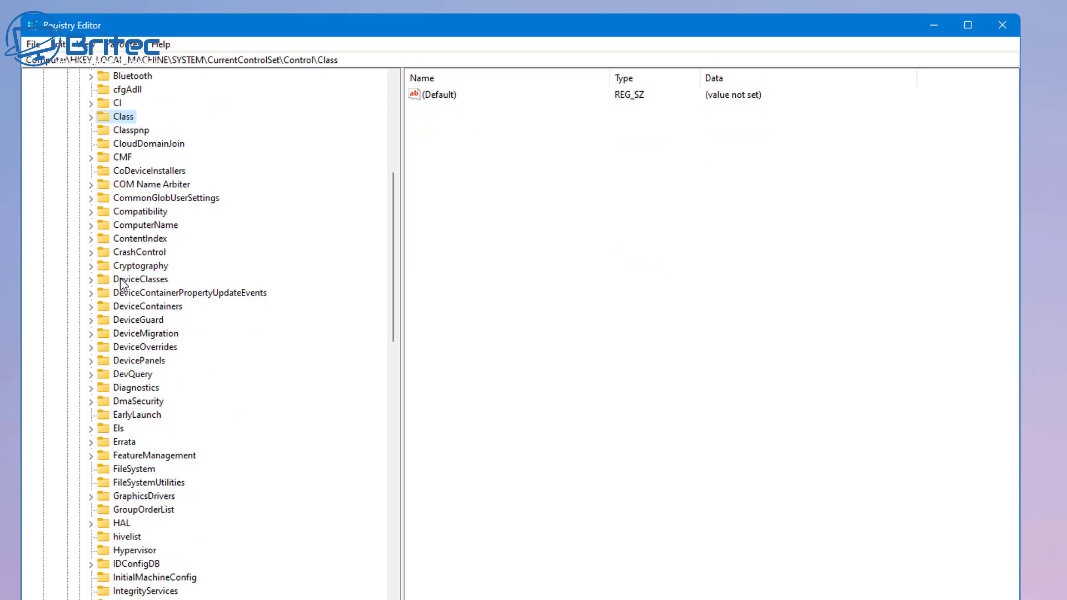
left_click(91, 116)
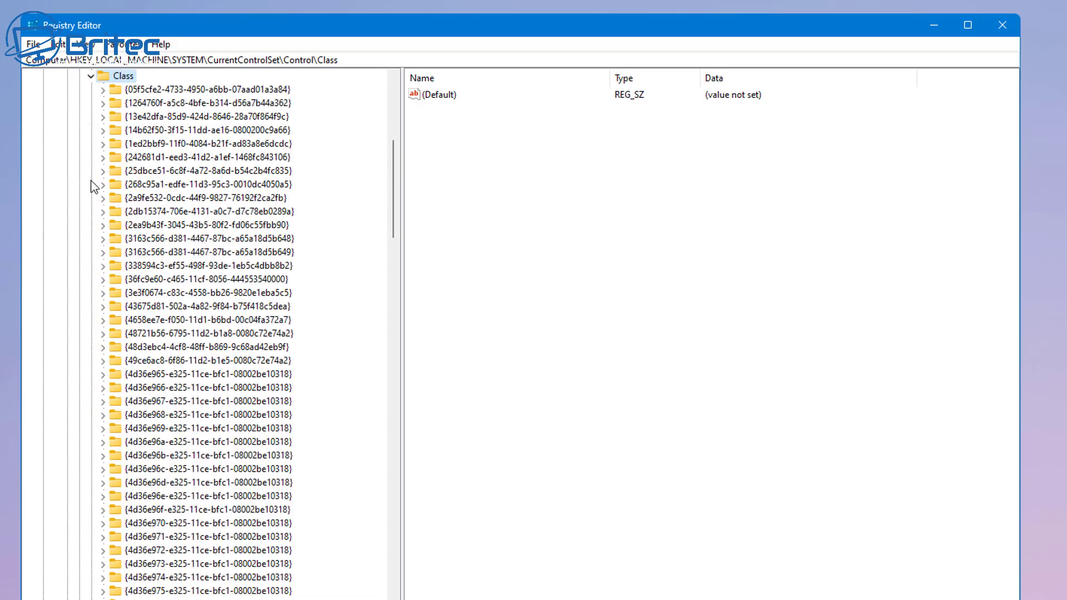
Search from the Class key for F8E2CFD3 in keys, values and data to locate the adapter's subkey.
scroll(130, 154, "up", 2)
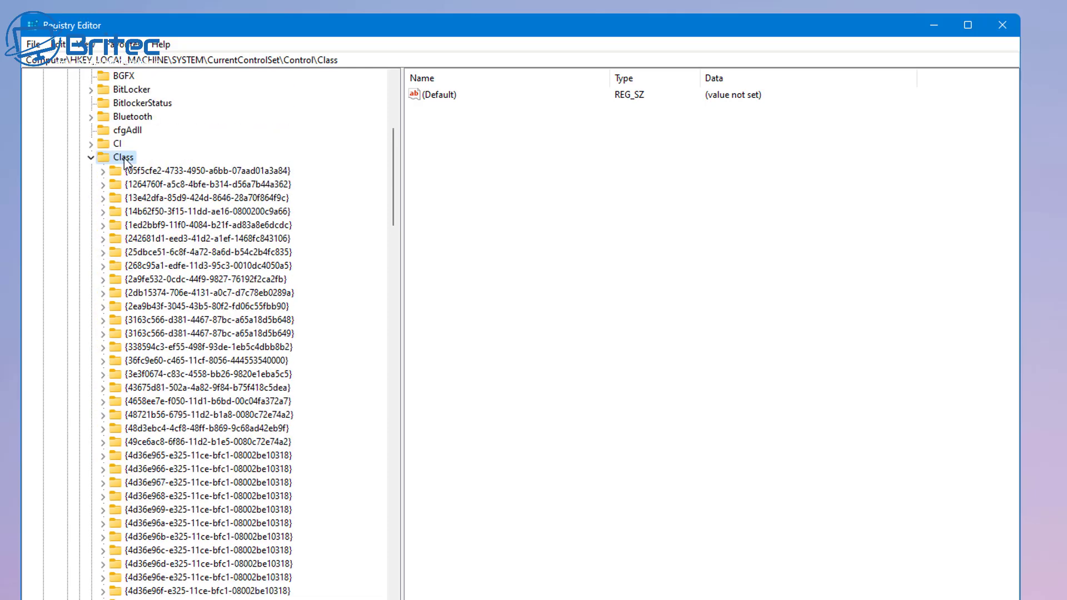
right_click(125, 159)
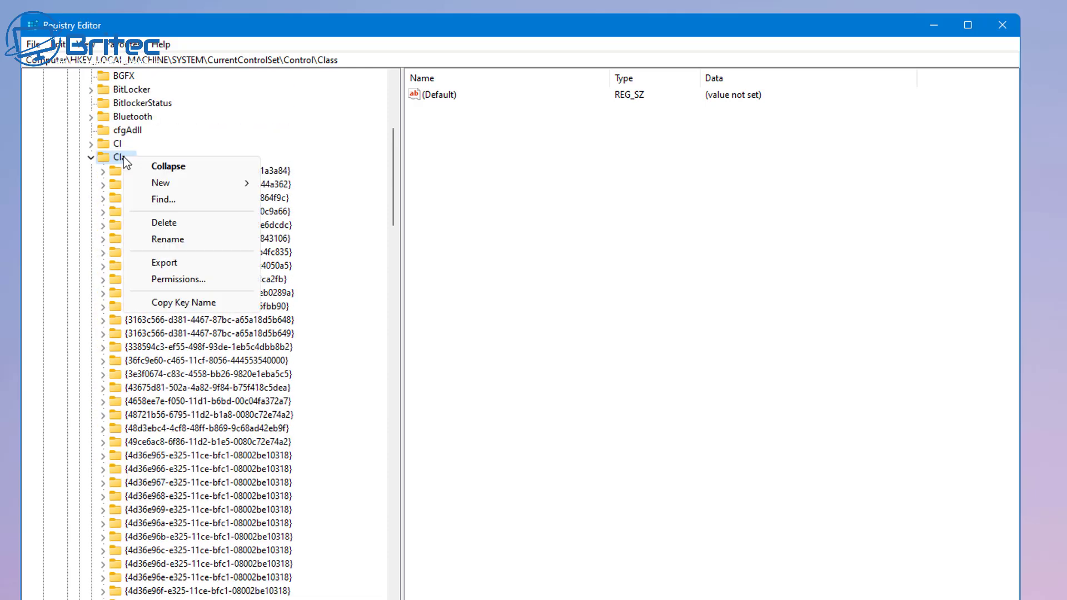
left_click(155, 200)
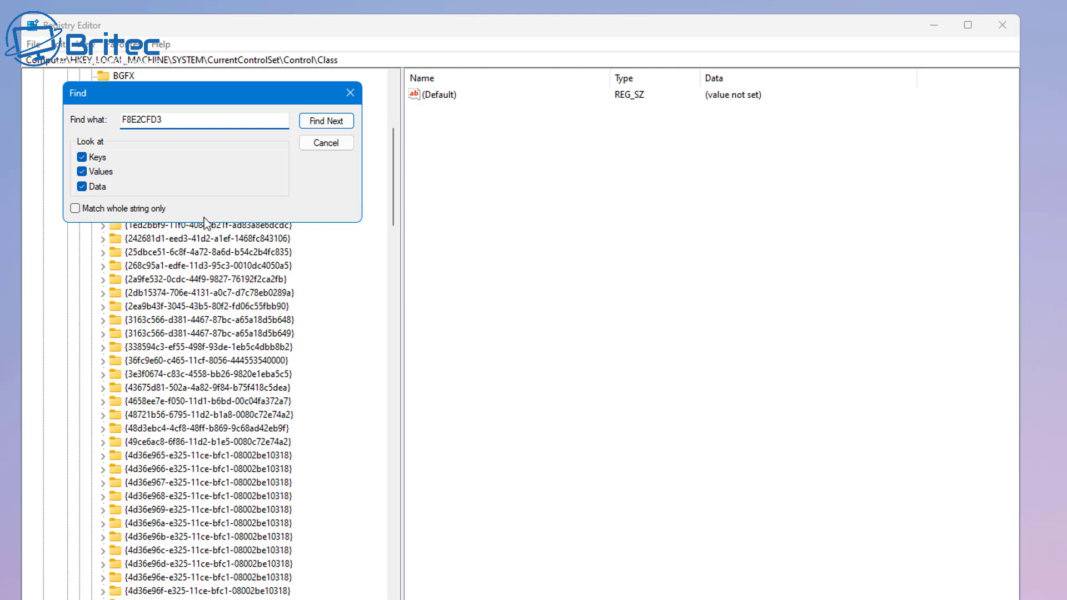
left_click(322, 121)
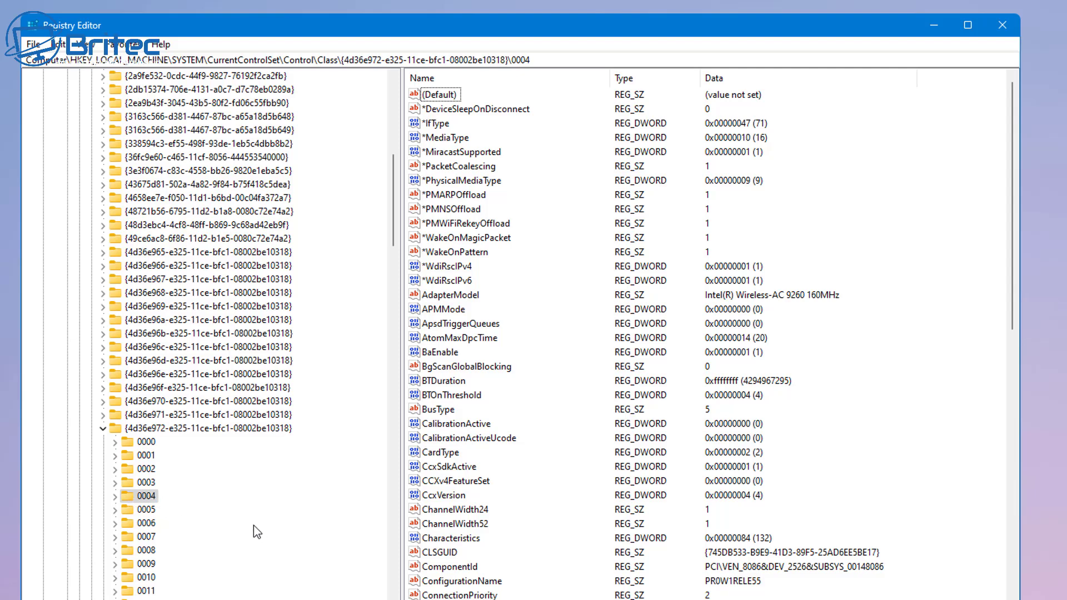
Create a new string value named NetworkAddress in the adapter's 0004 subkey.
scroll(253, 525, "down", 8)
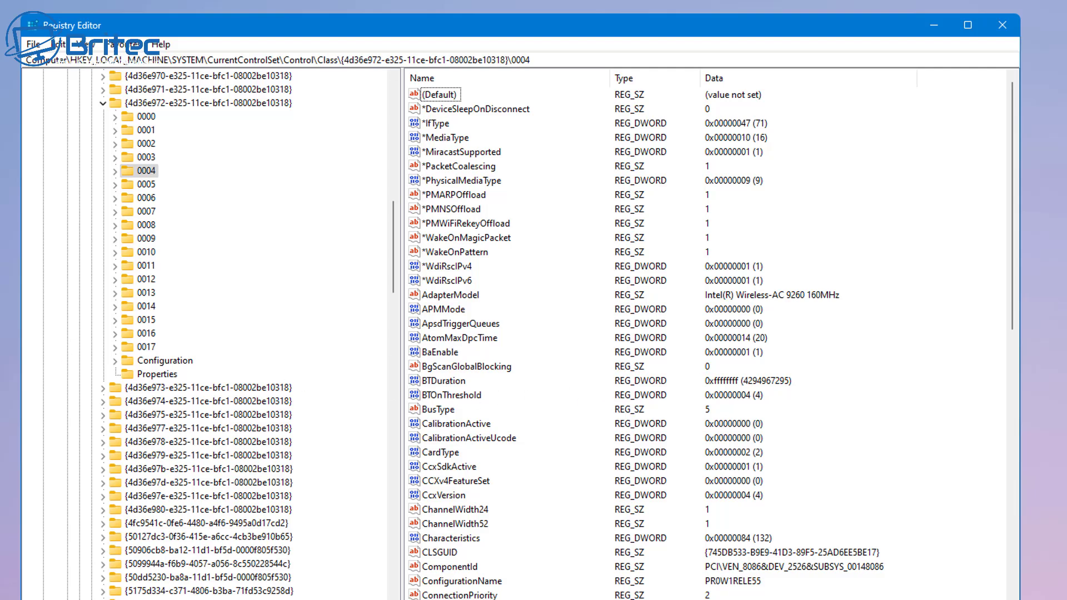
scroll(656, 333, "down", 15)
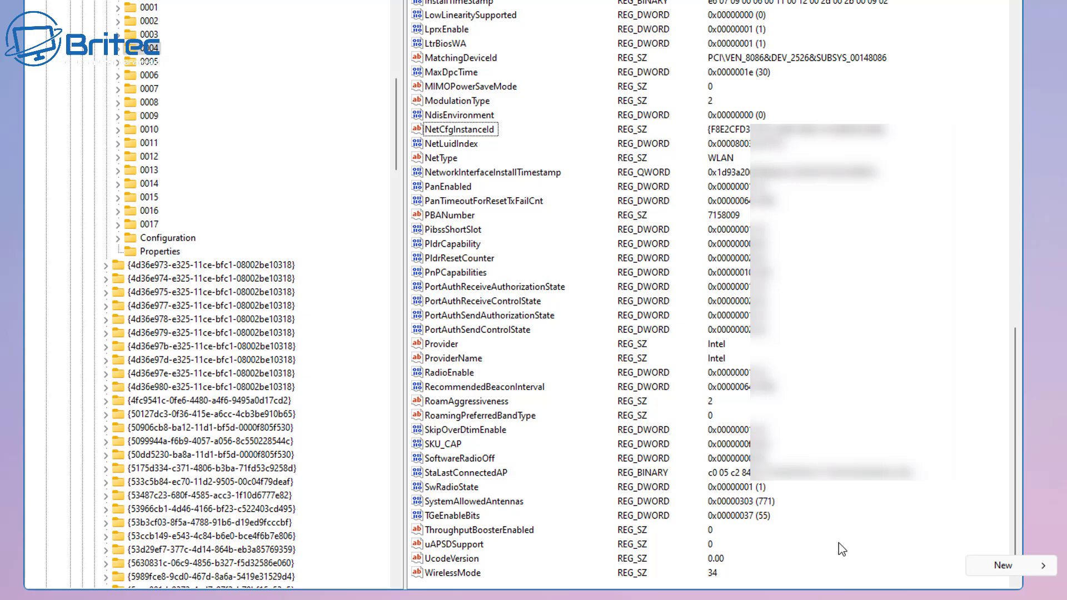
right_click(838, 542)
mouse_move(891, 555)
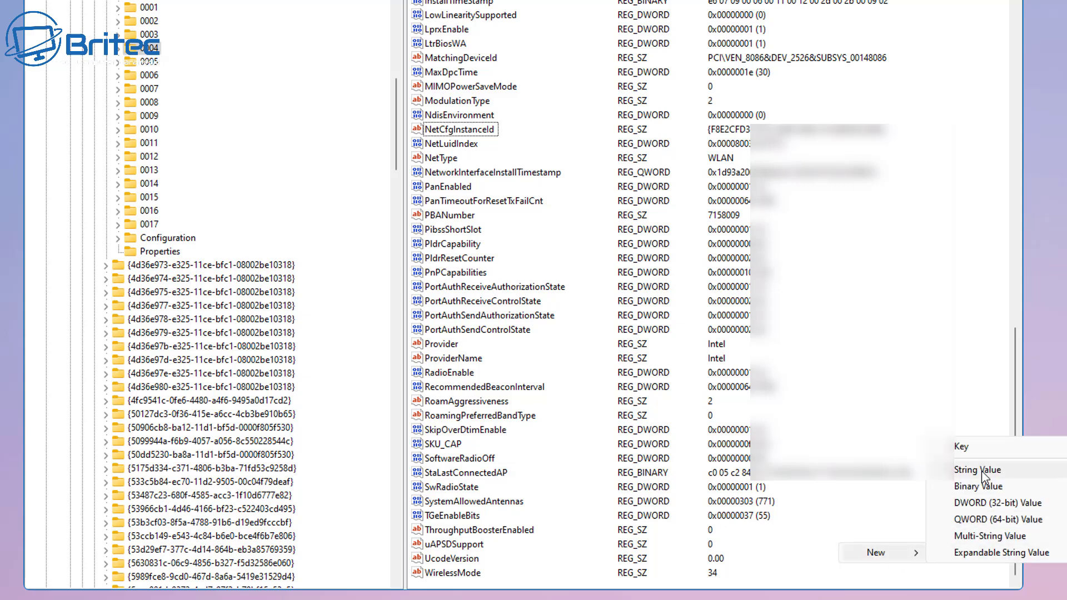
left_click(979, 470)
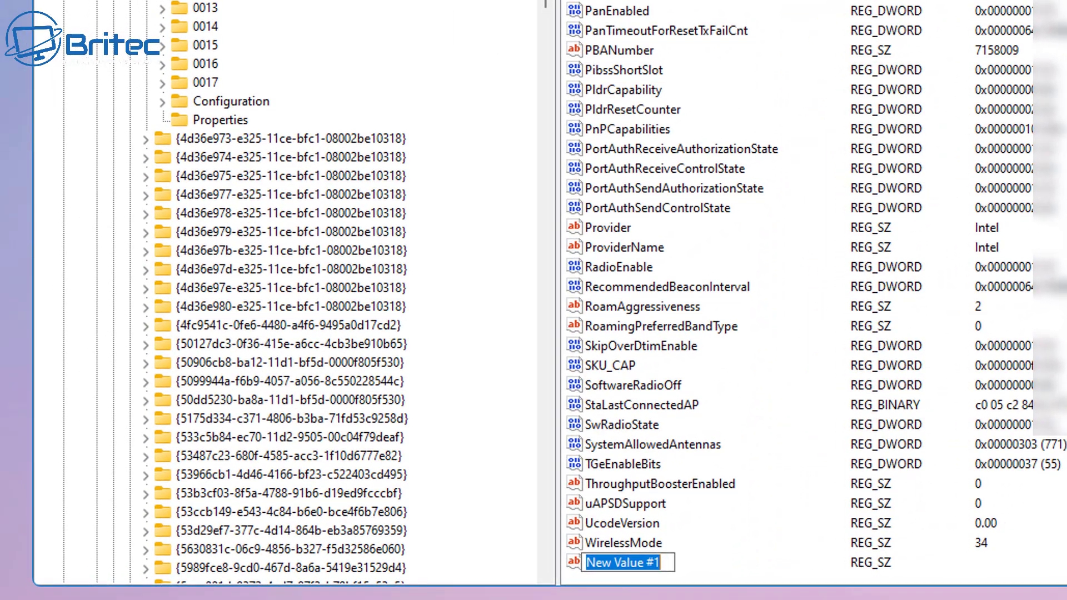
type("Netw")
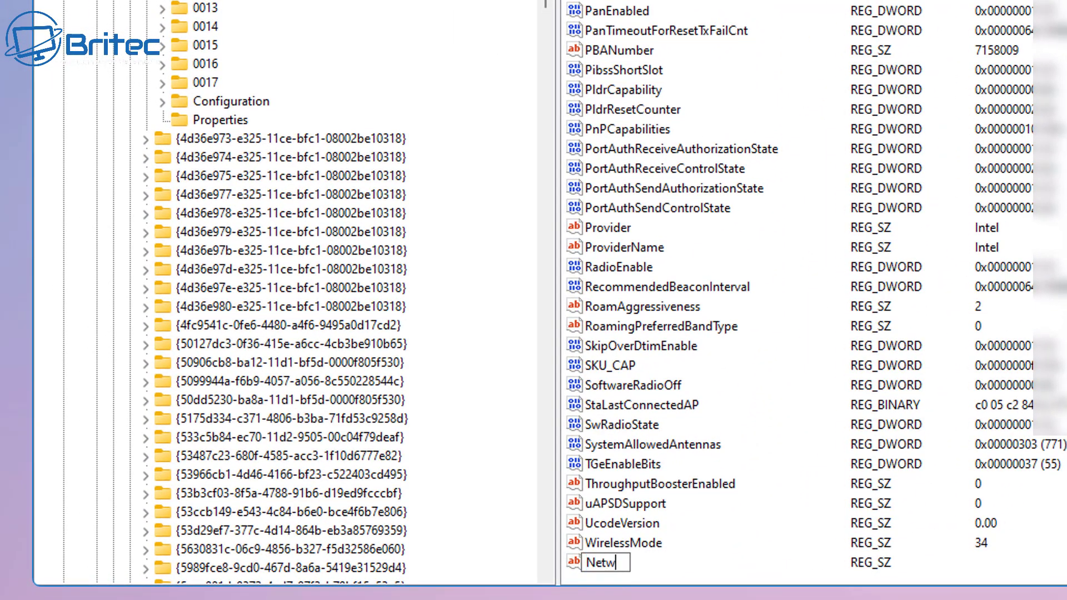
type("orkAddress")
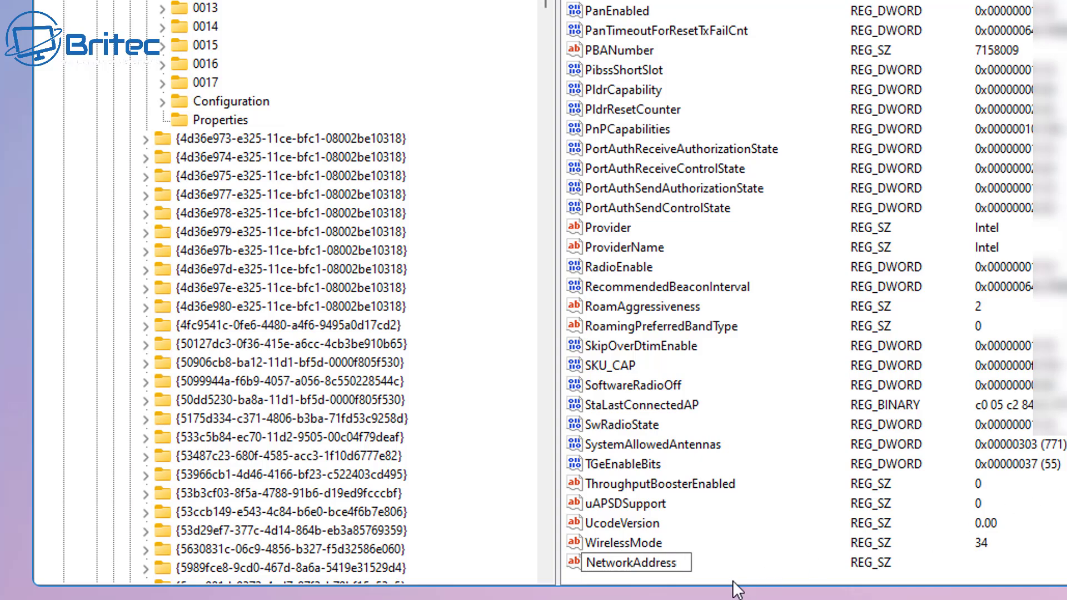
key("Return")
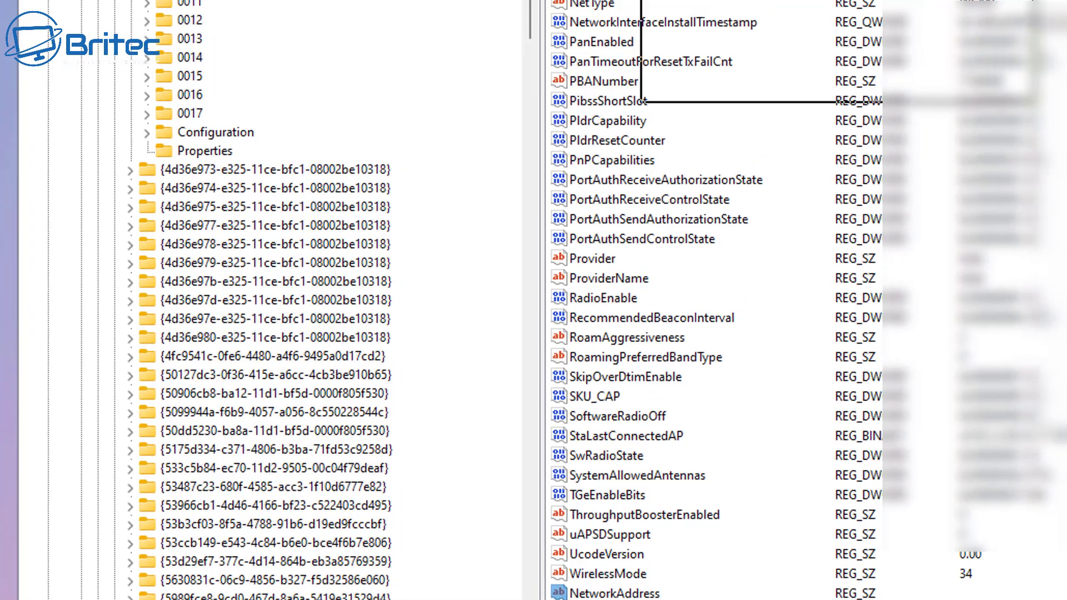
double_click(629, 562)
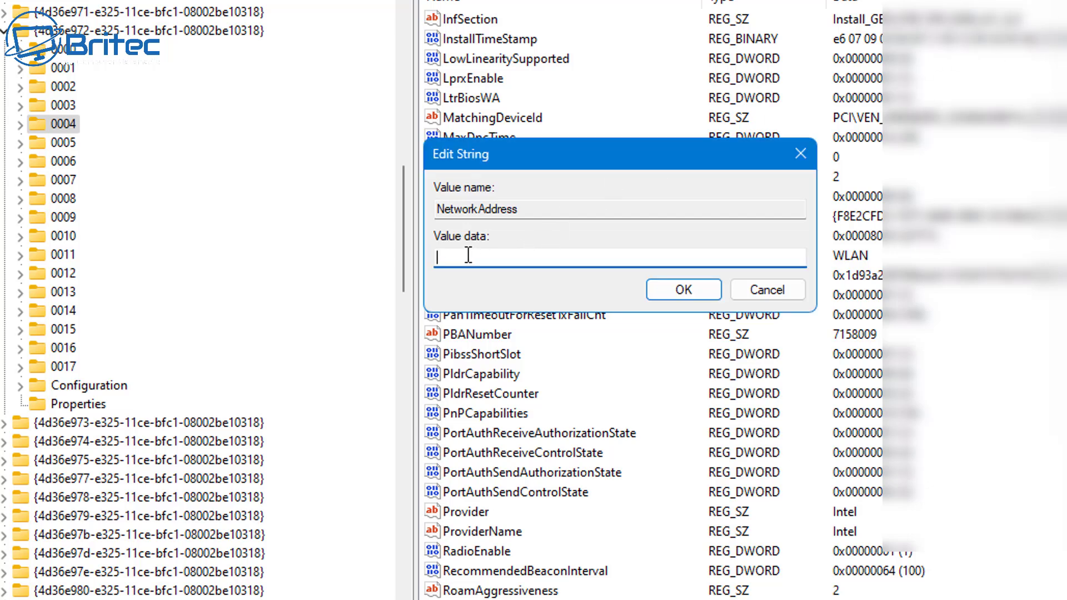
type("0A")
type("2263789055")
left_click(461, 237)
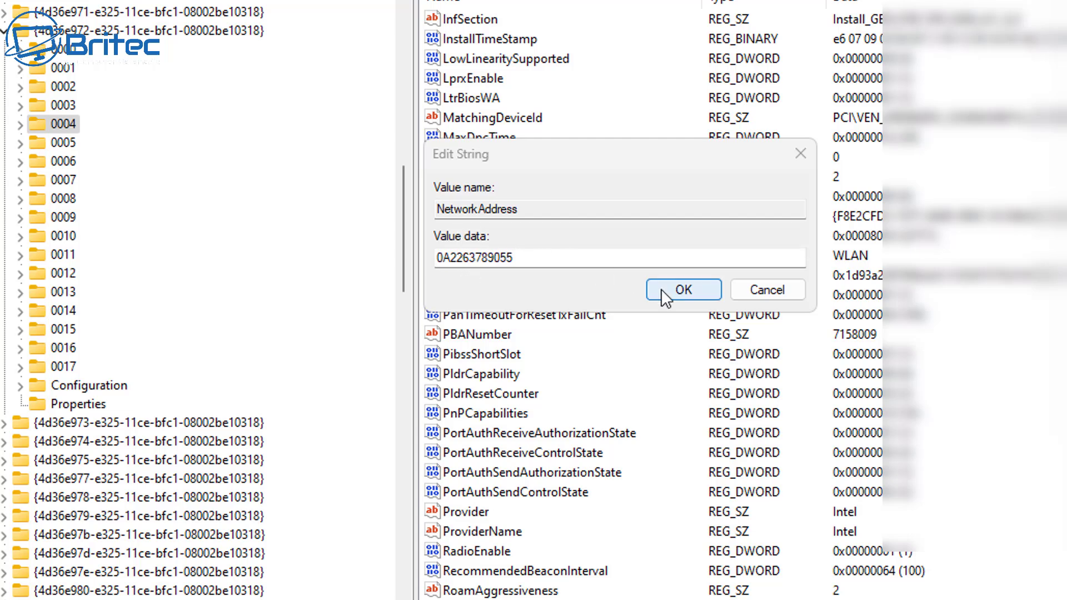
left_click(676, 287)
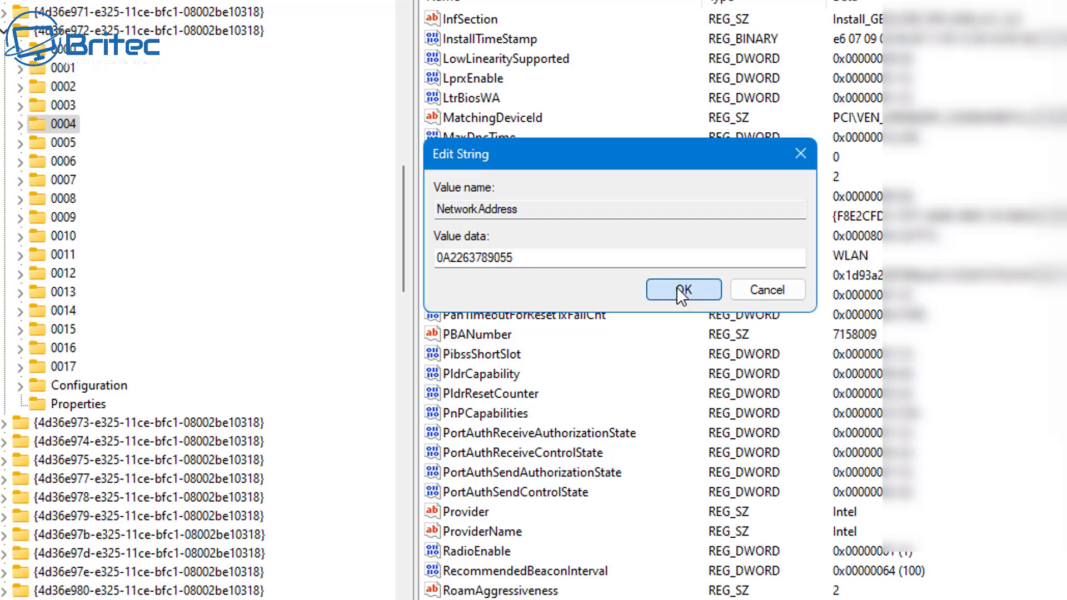
left_click(676, 287)
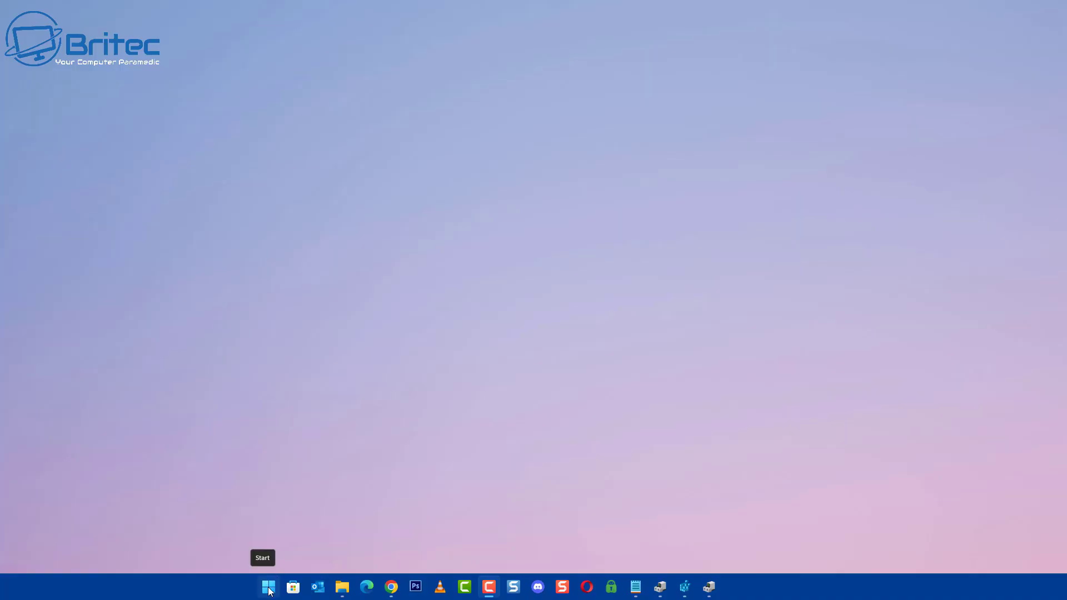
Switch to Windows Settings and open the WiFi page under Network & internet.
left_click(269, 586)
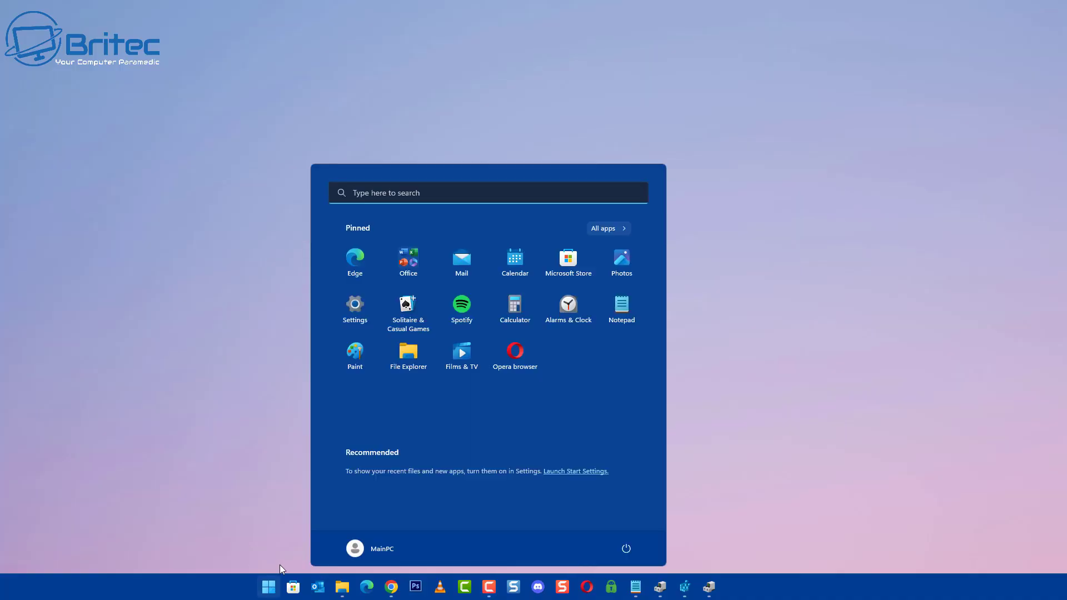
left_click(358, 311)
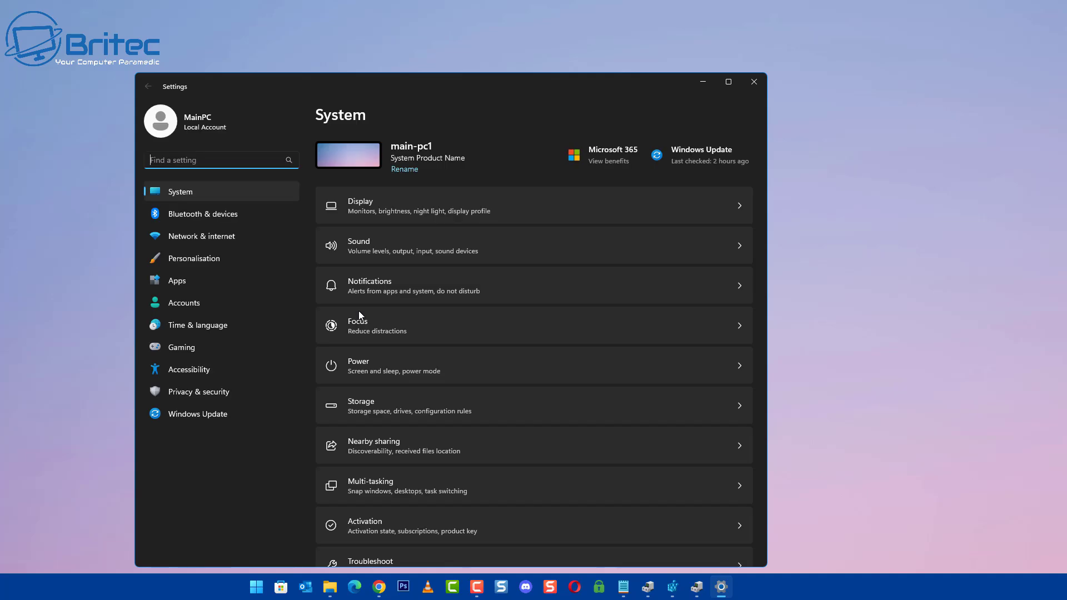
left_click(212, 238)
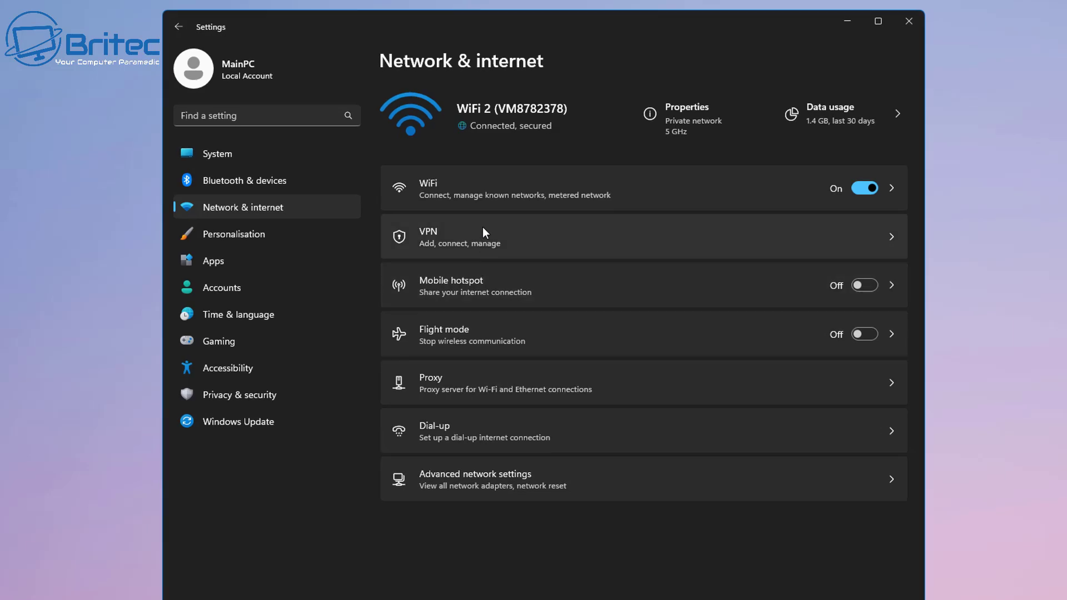
left_click(475, 194)
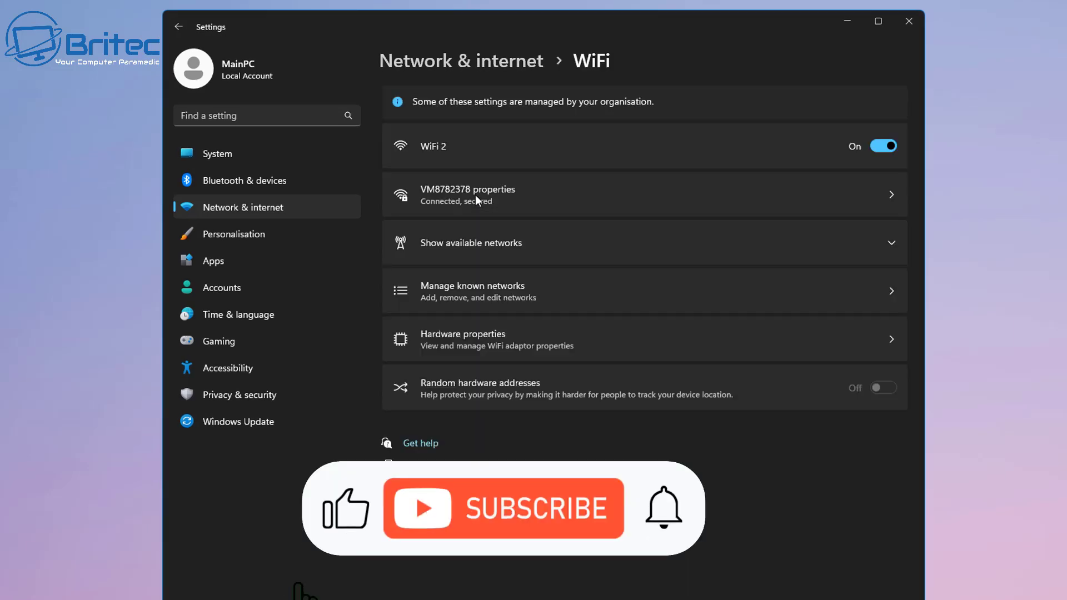